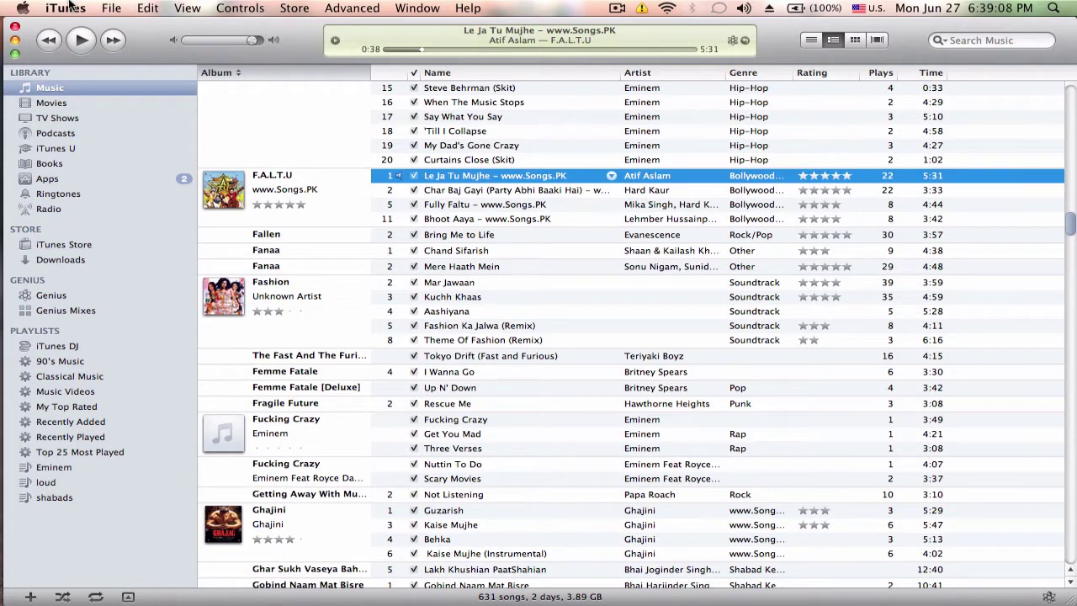
- Quit iTunes from the iTunes menu so its library window closes
click(67, 7)
click(84, 187)
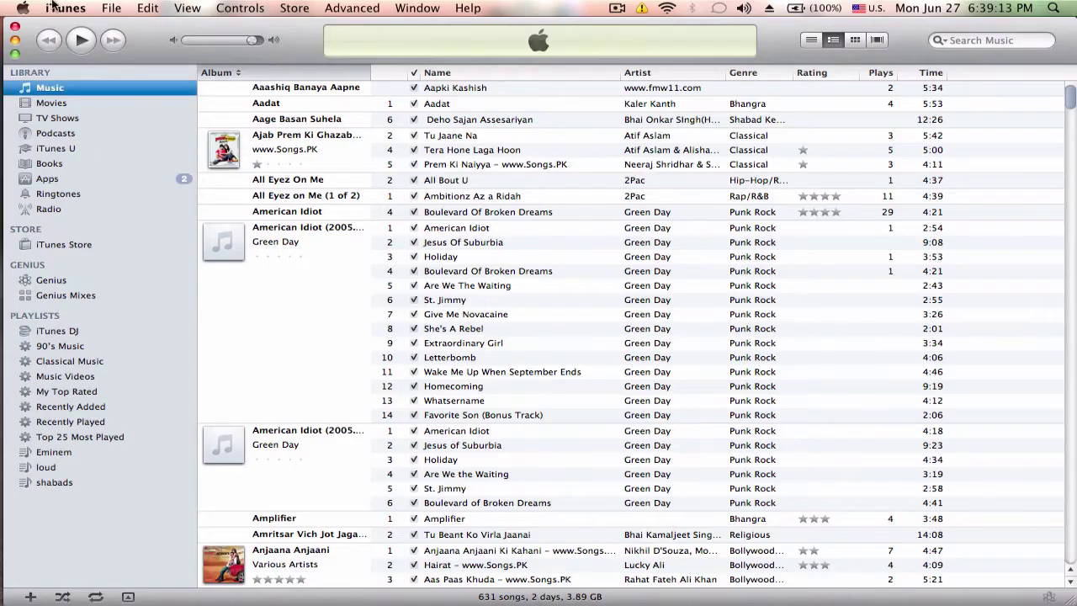
click(65, 7)
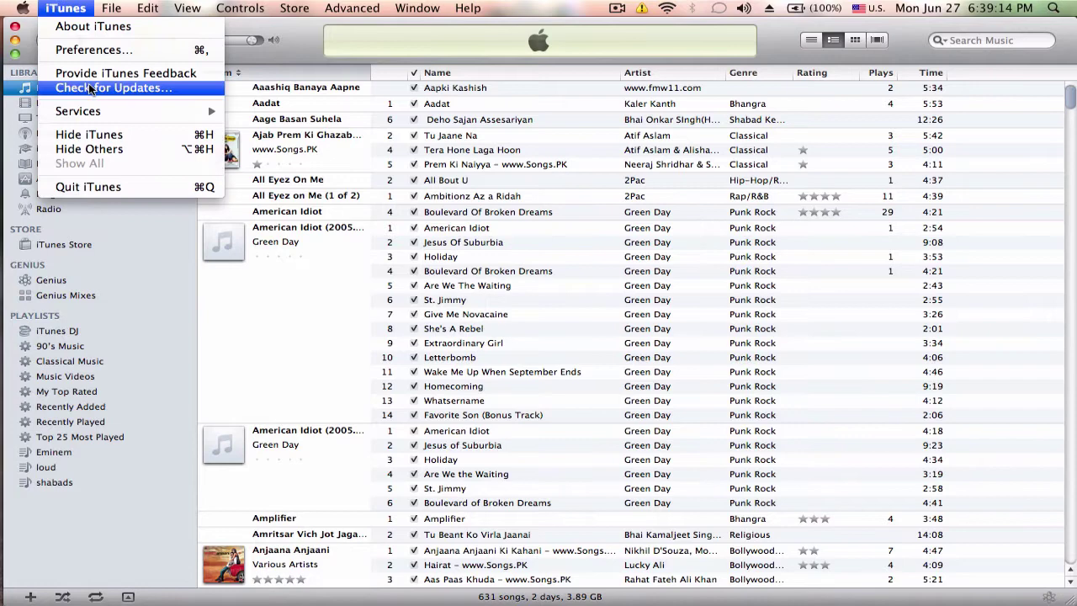
click(93, 52)
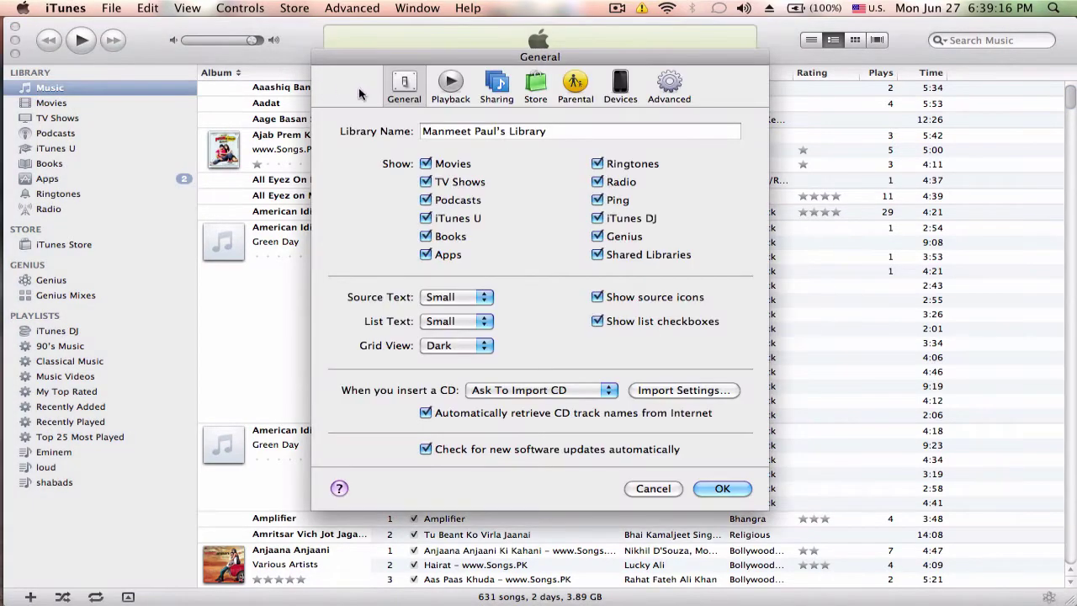
click(438, 86)
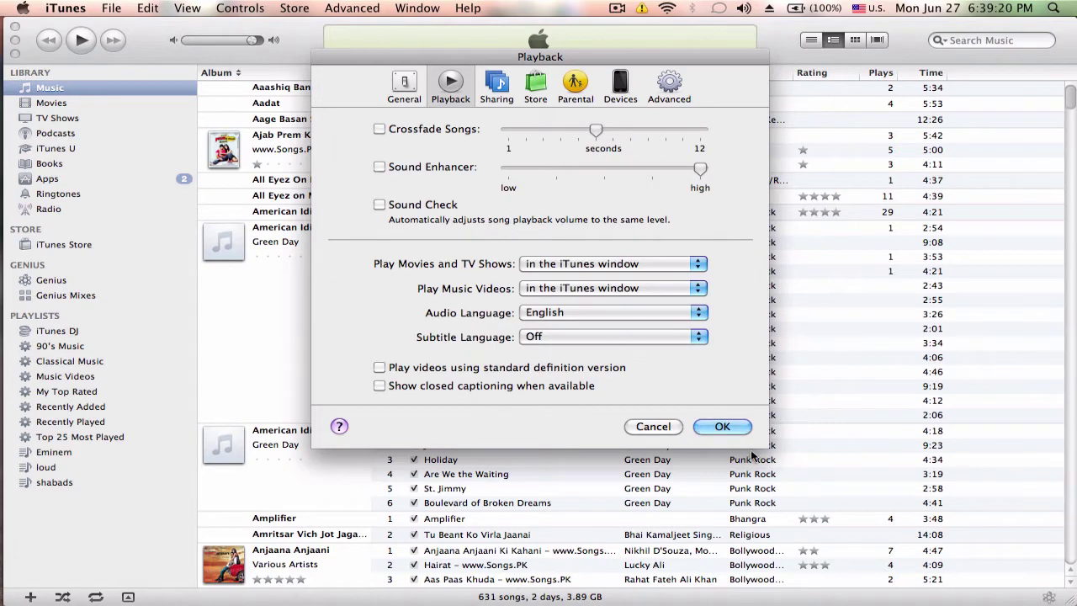
click(720, 426)
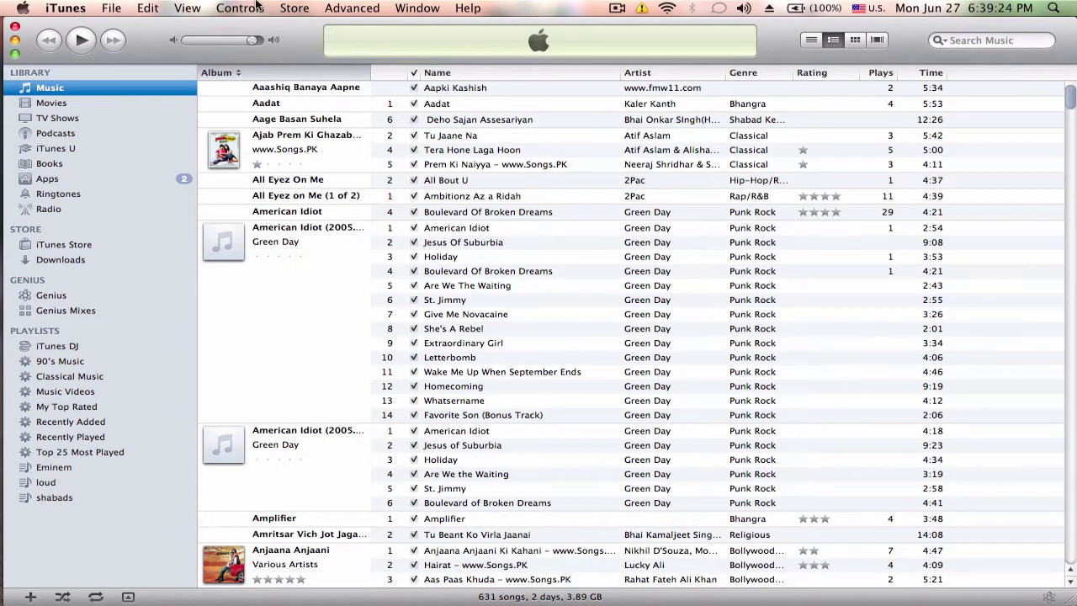
- Select all 631 songs and drag their shared Volume Adjustment to +100% in Get Info
click(467, 137)
key(super+a)
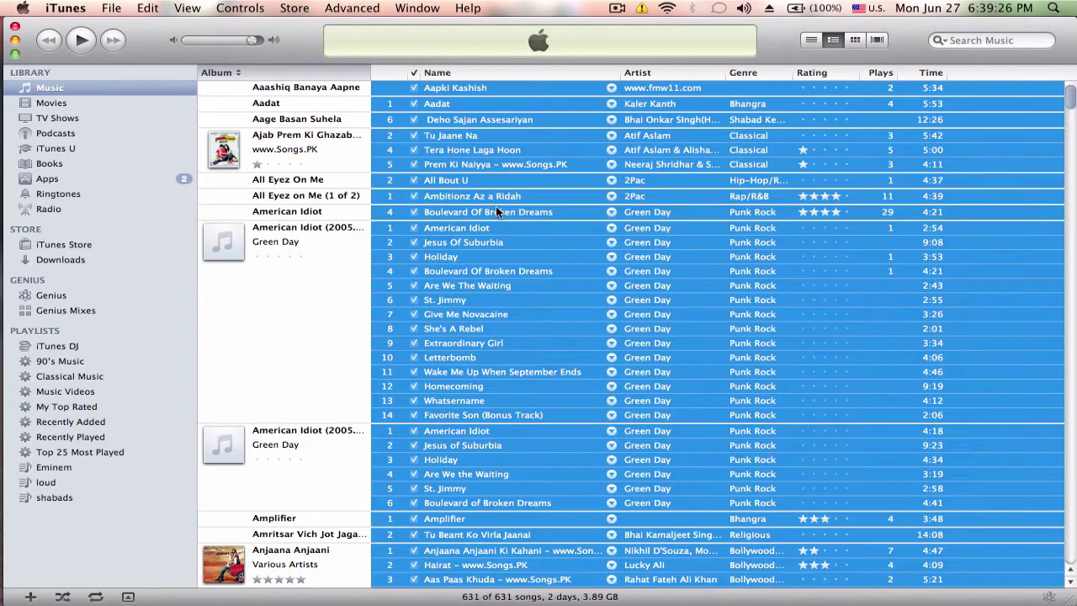
right_click(496, 212)
click(525, 252)
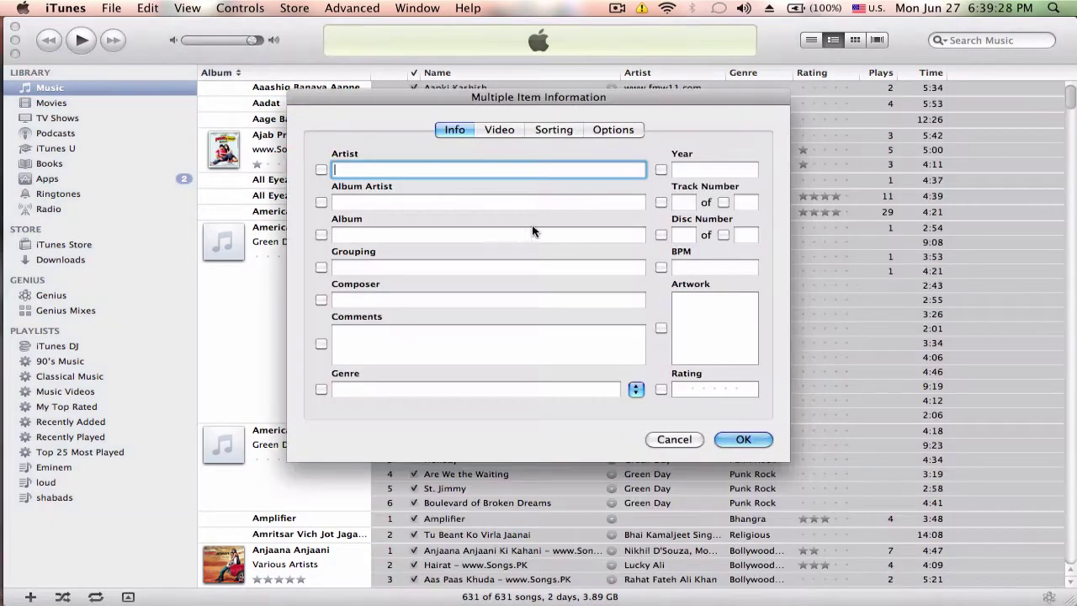
click(614, 132)
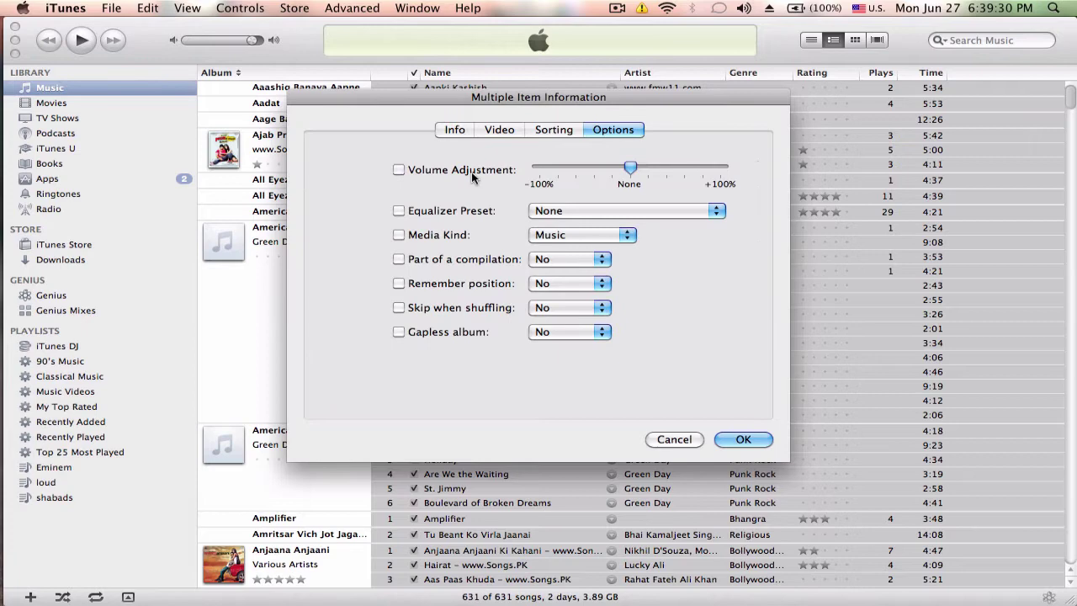
drag(630, 168, 720, 168)
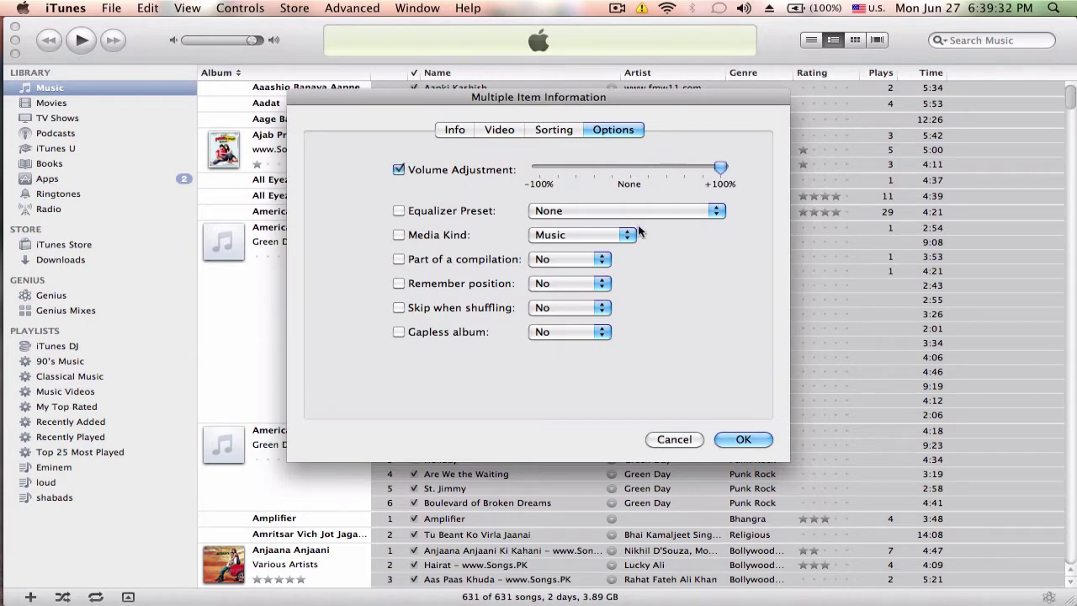
click(552, 214)
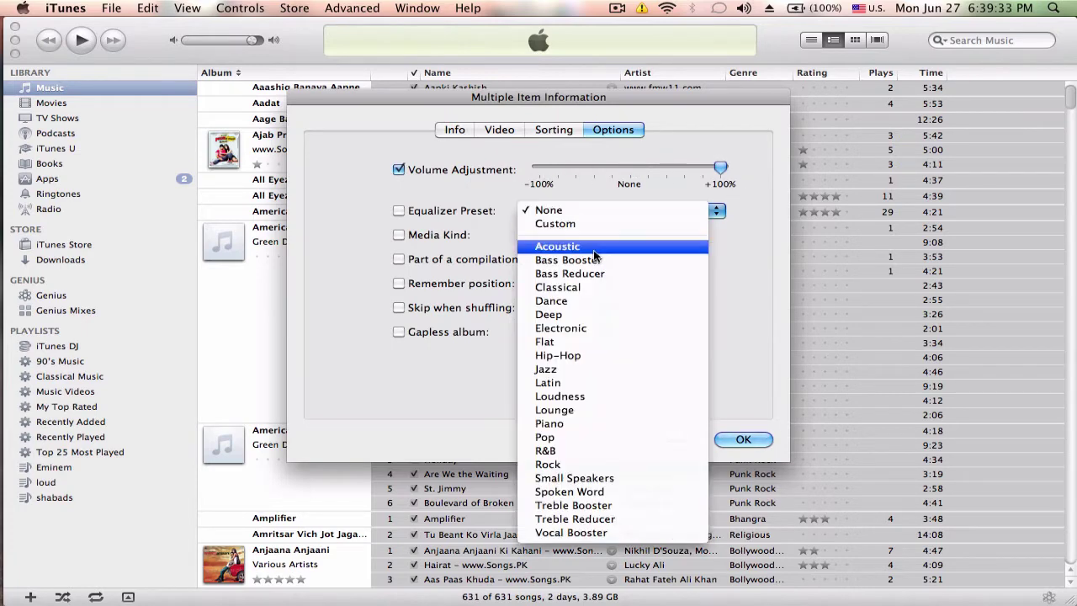
click(427, 440)
- Apply the +100% volume change to all songs, then try Window > Digital Power Station
click(745, 439)
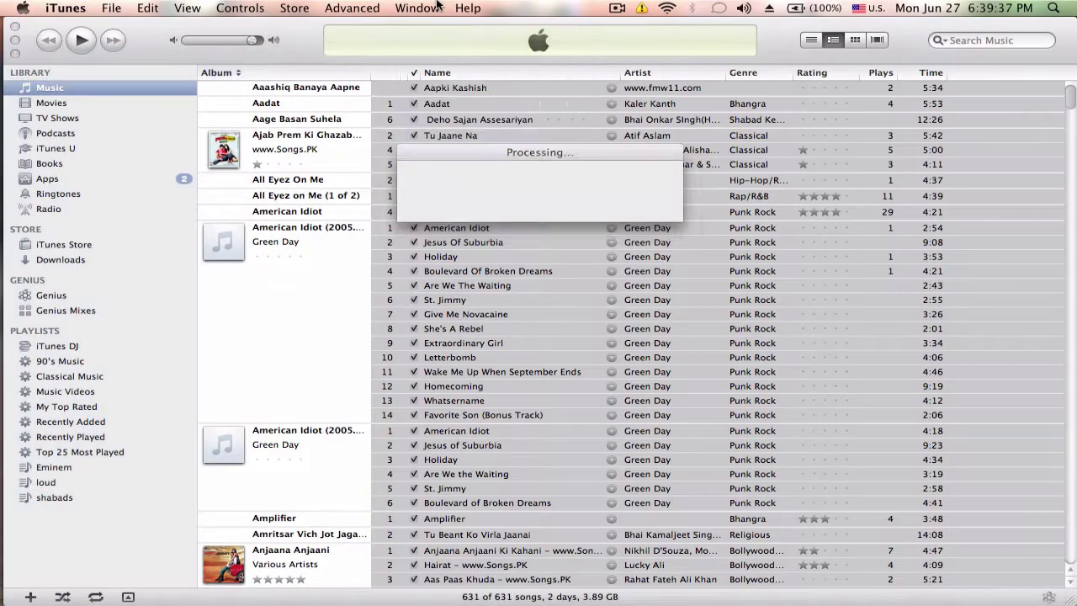
click(426, 8)
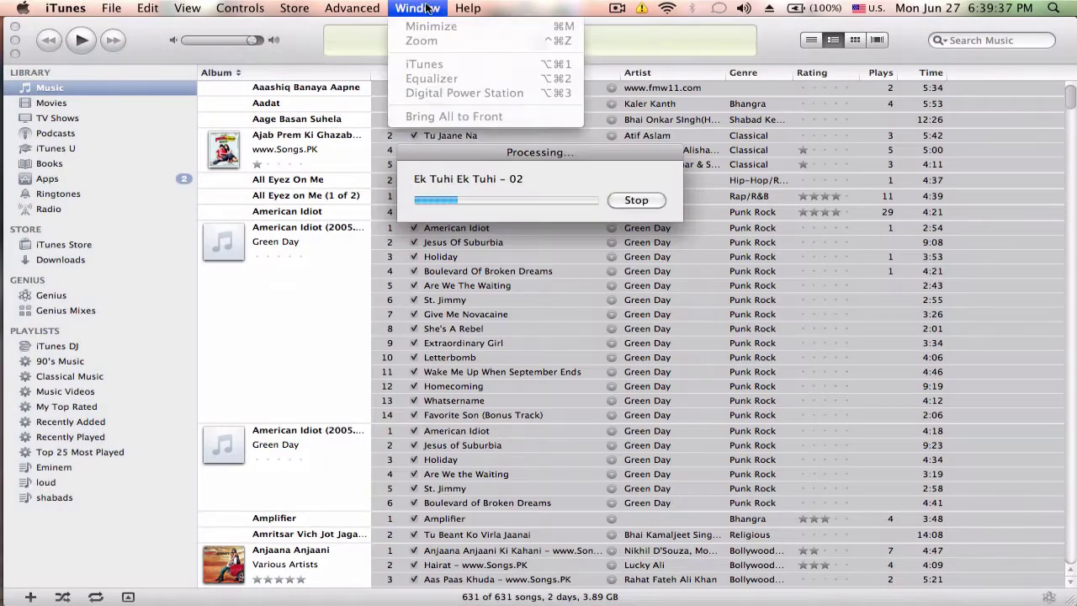
click(446, 198)
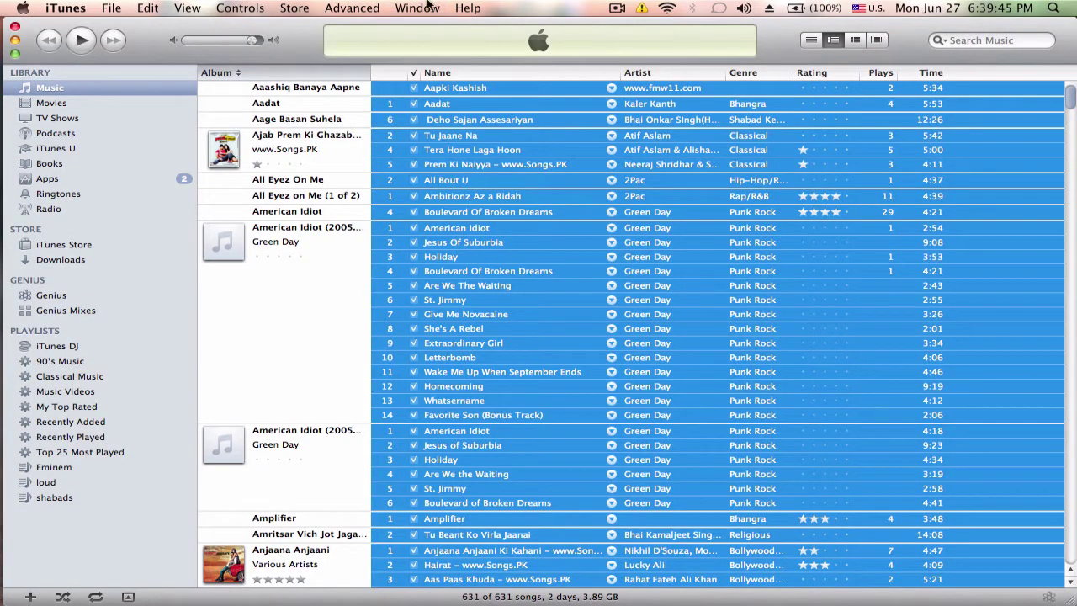
click(427, 5)
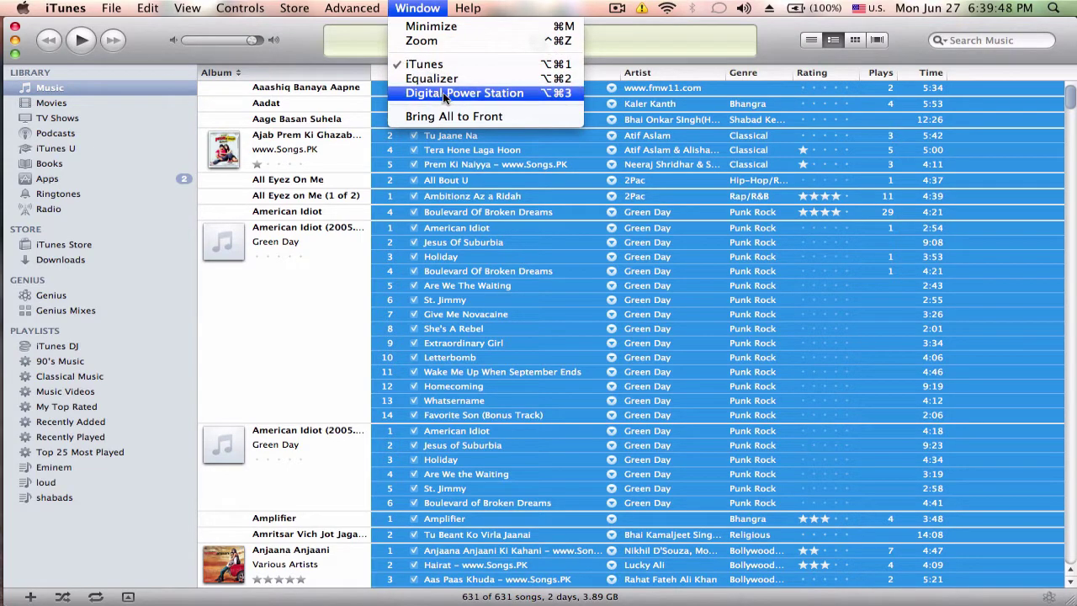
click(471, 103)
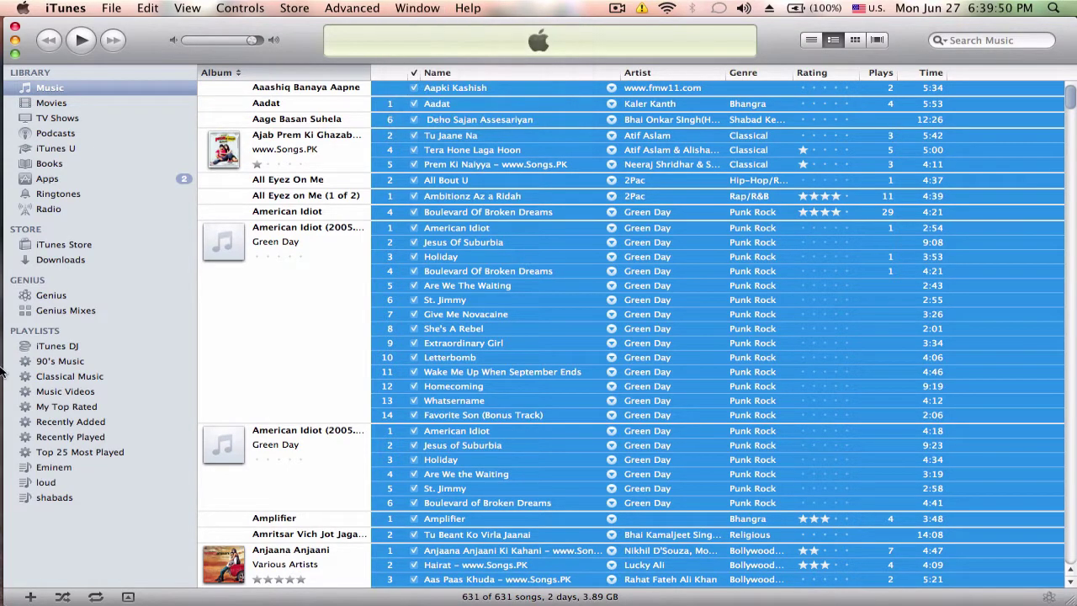
- Search the web for 'digital power station' in a new Chrome tab
mouse_move(17, 244)
click(25, 212)
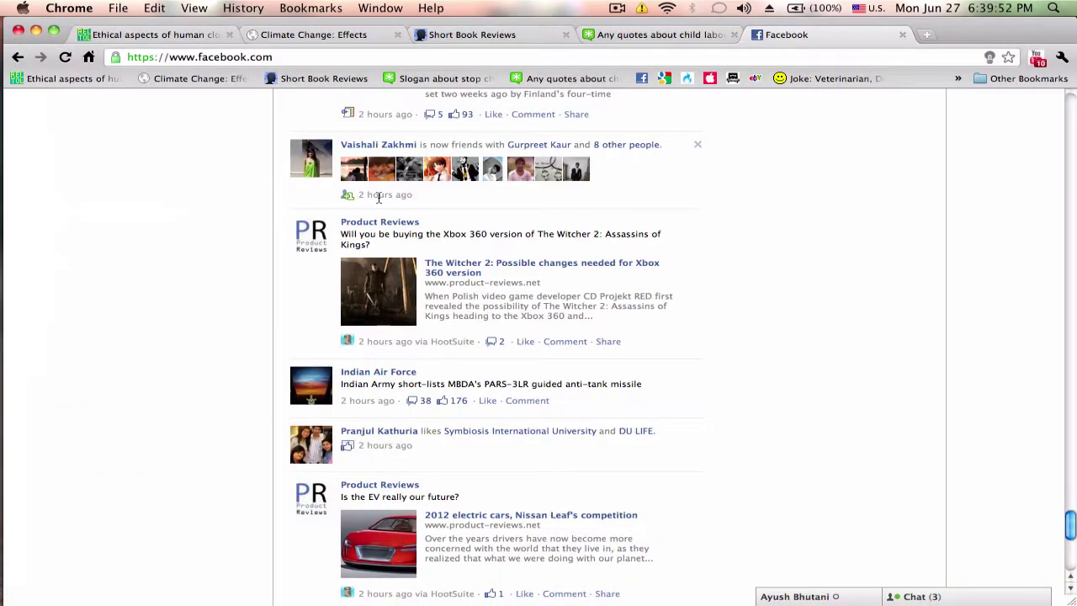
key(super+t)
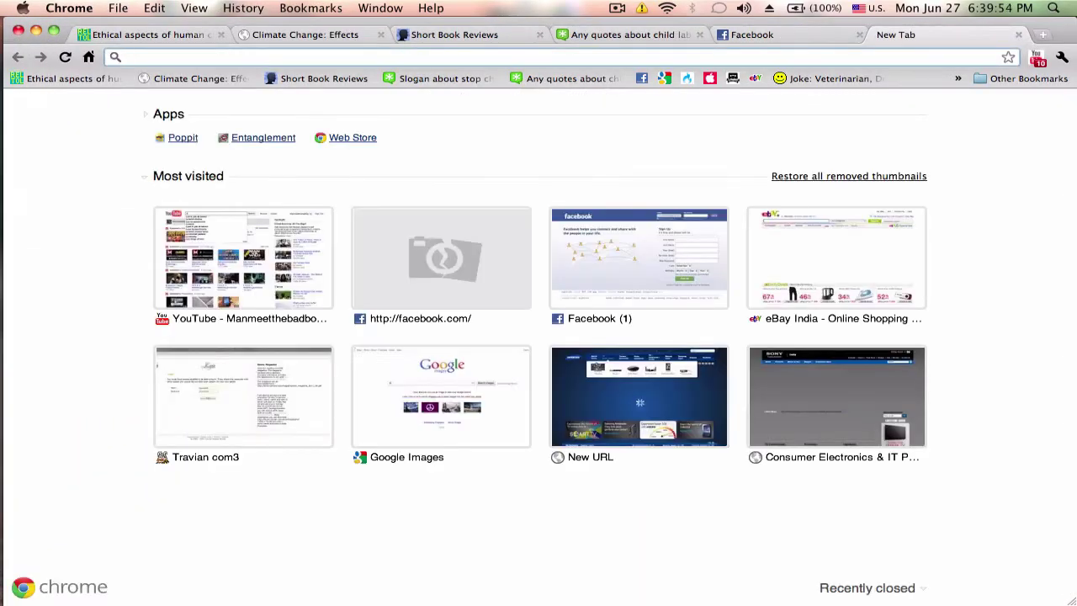
text(digital power )
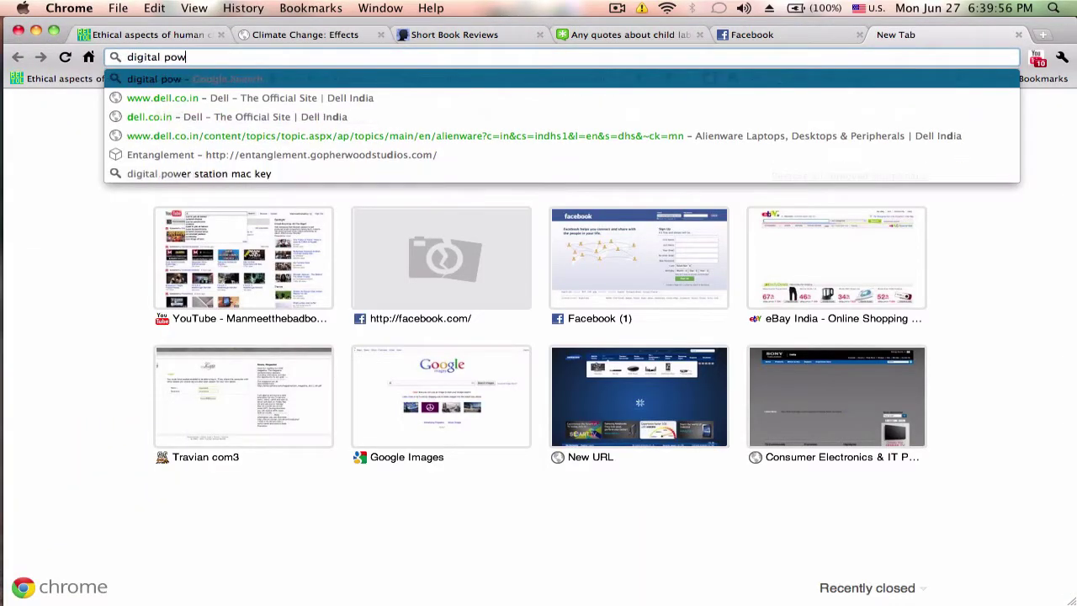
text(stati)
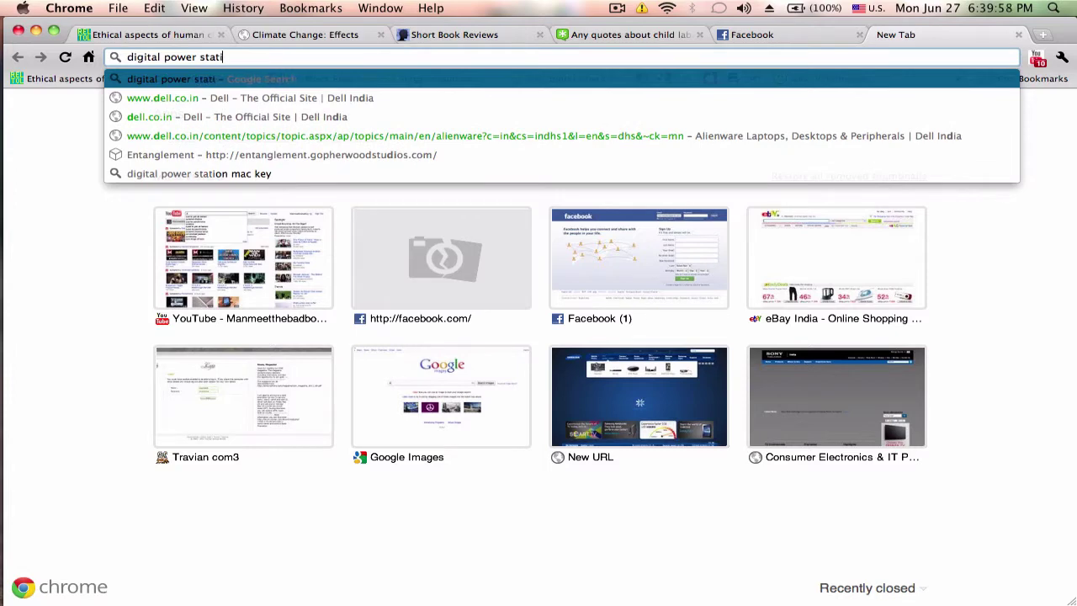
text(on)
key(Return)
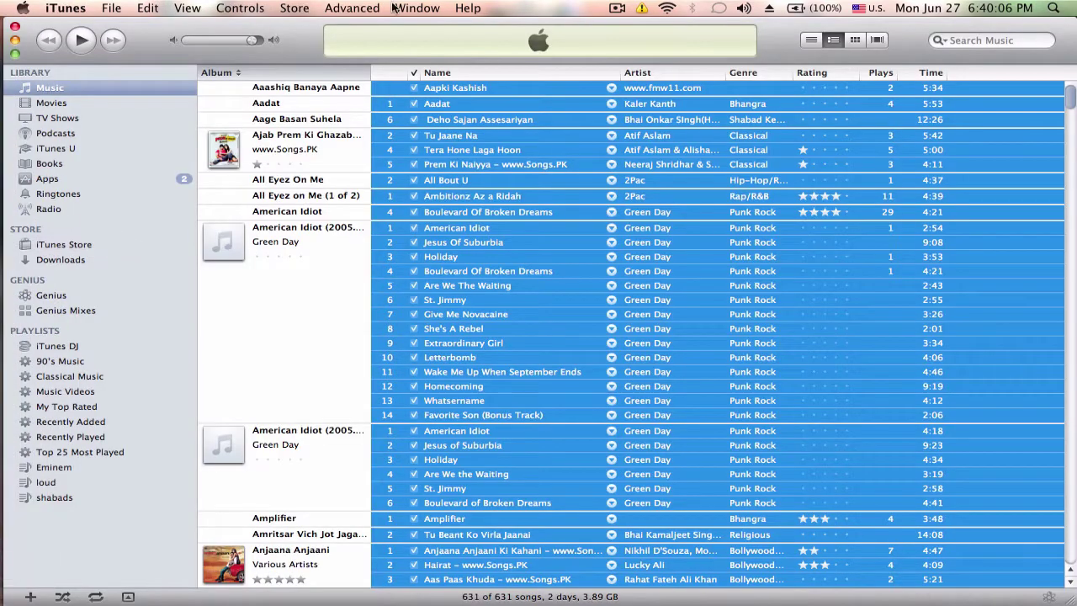
- Launch Digital Power Station from the Window menu and open its preferences
click(417, 8)
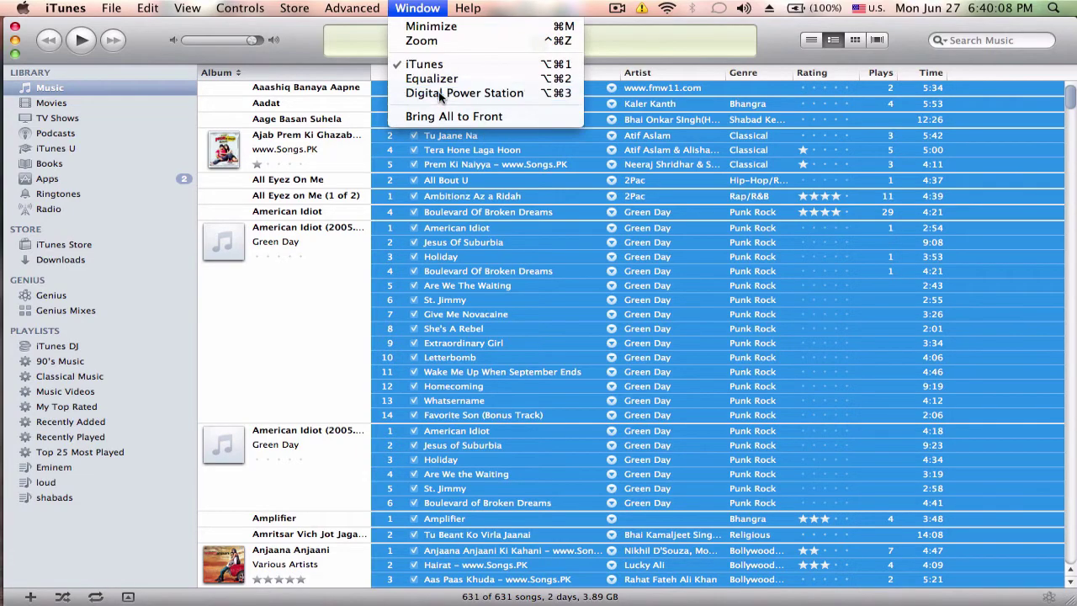
click(496, 110)
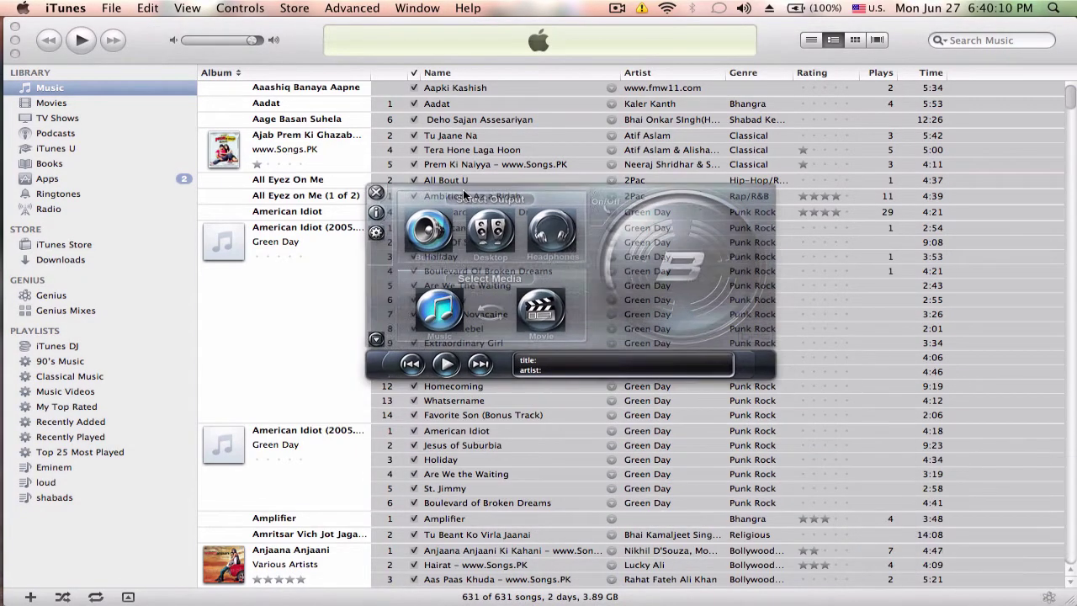
click(376, 234)
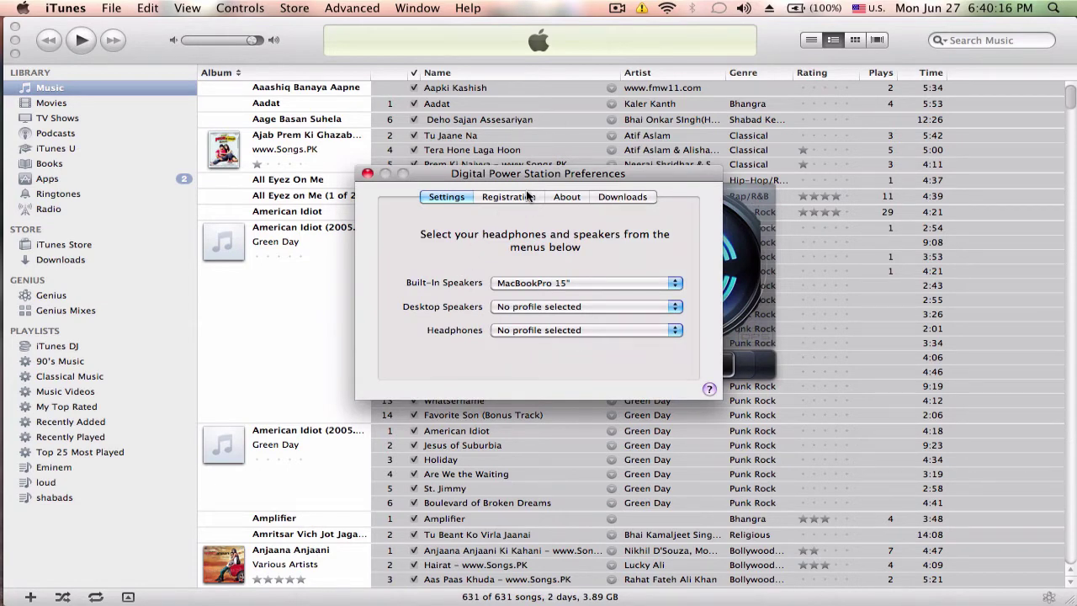
- Set the Built-In Speakers profile to MacBook
click(555, 284)
click(548, 284)
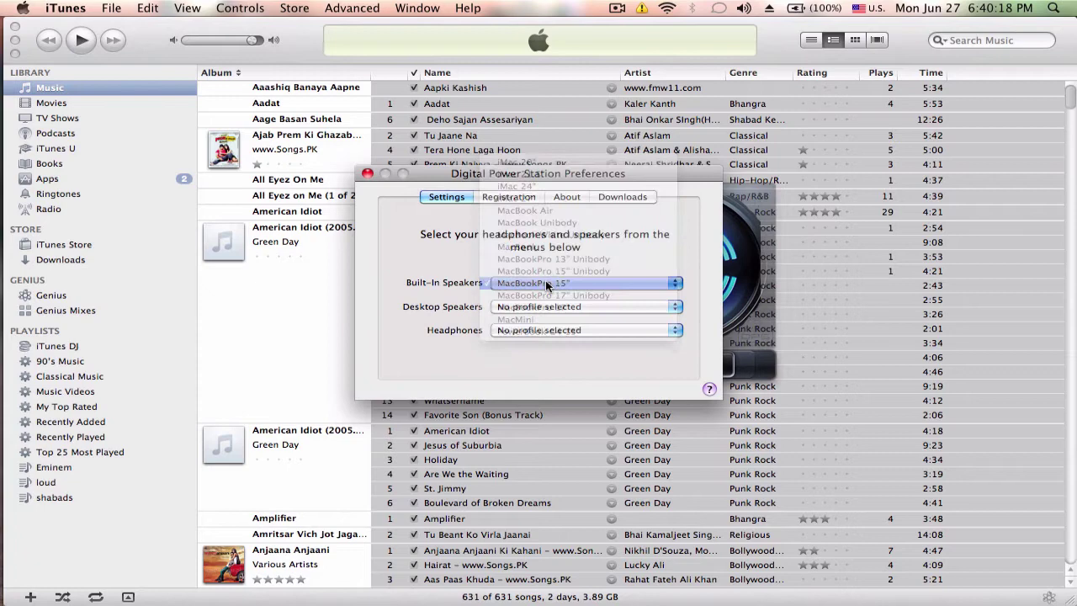
click(548, 284)
click(448, 235)
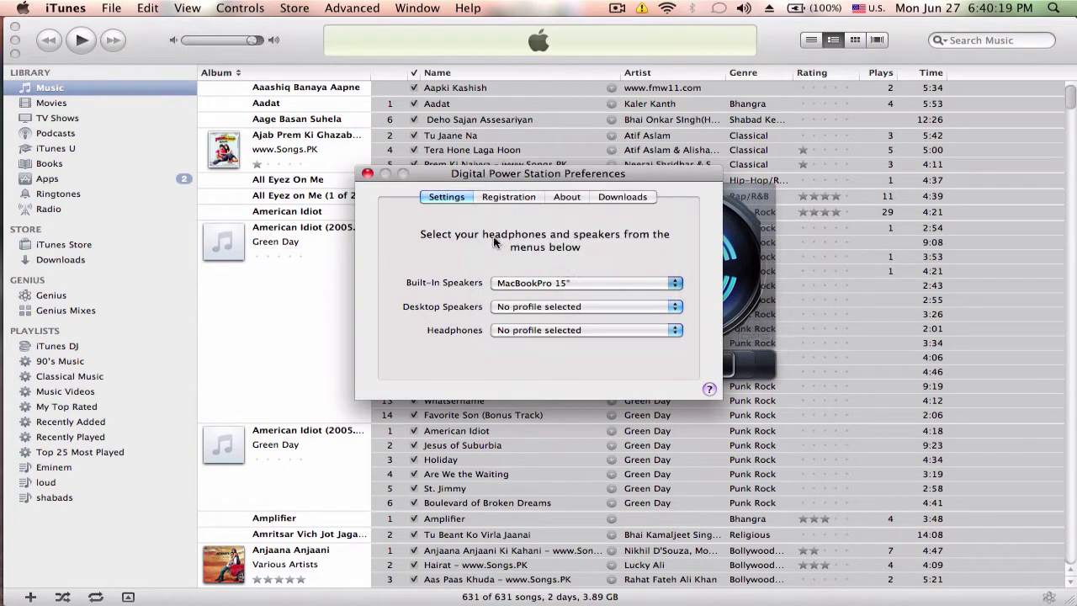
click(558, 288)
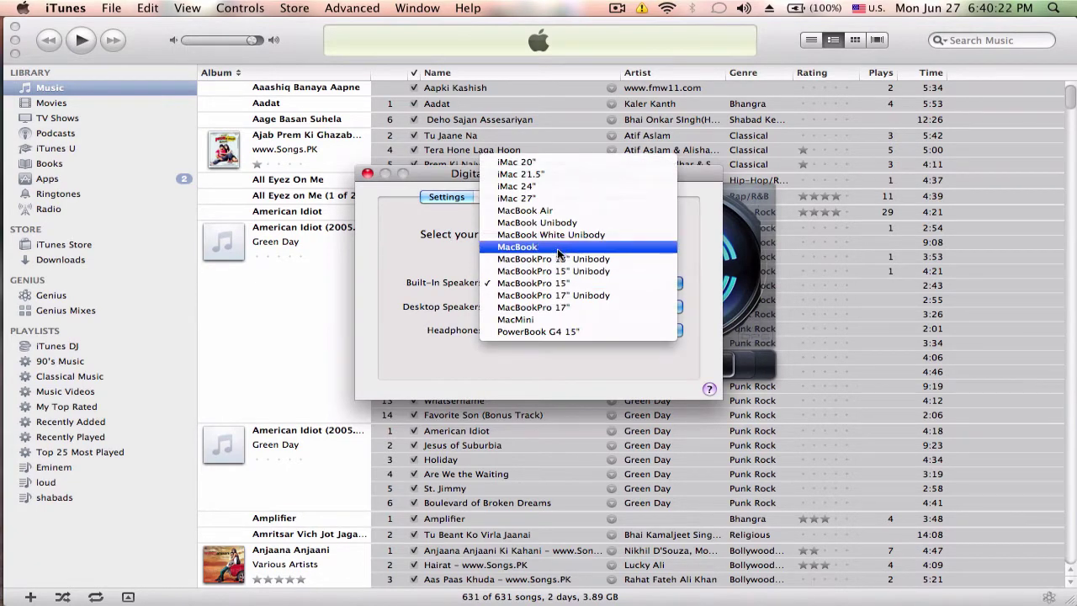
click(557, 246)
click(553, 288)
click(410, 176)
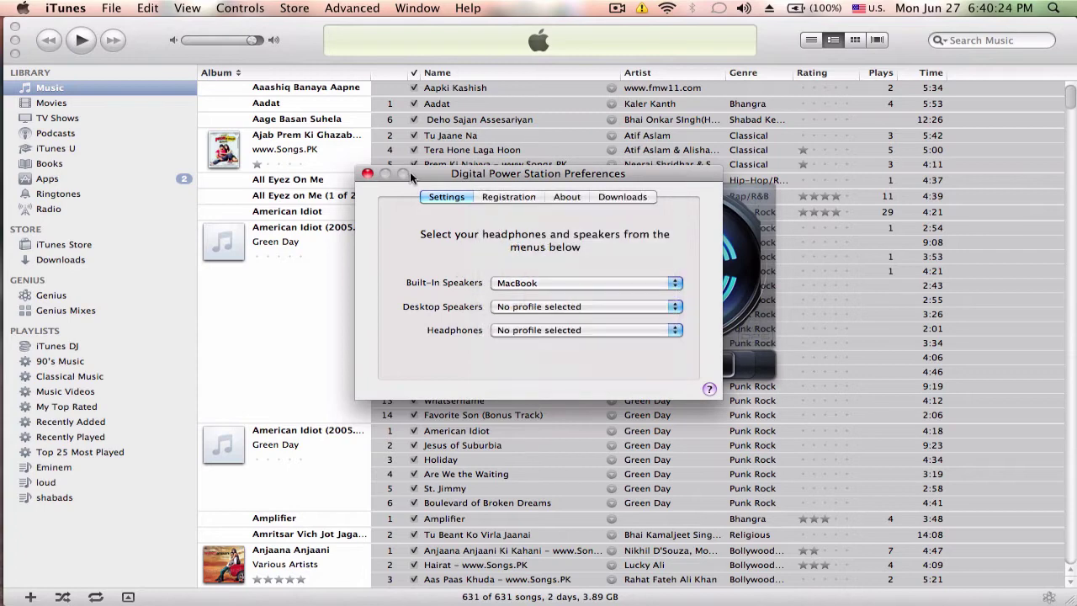
- Glance at the Registration and Downloads settings, then close preferences and the player
click(509, 195)
click(623, 196)
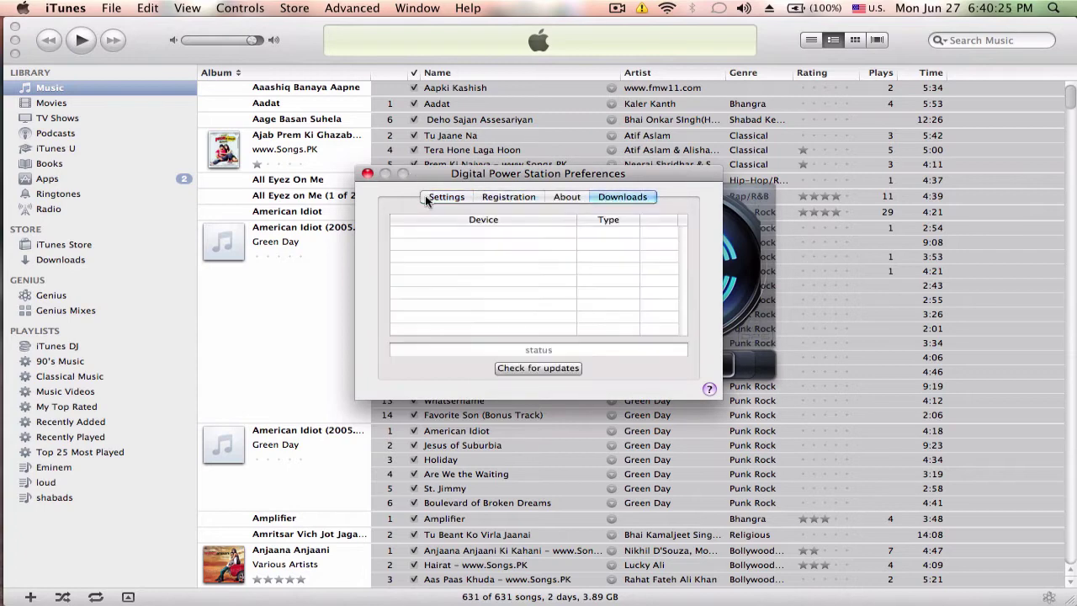
click(368, 173)
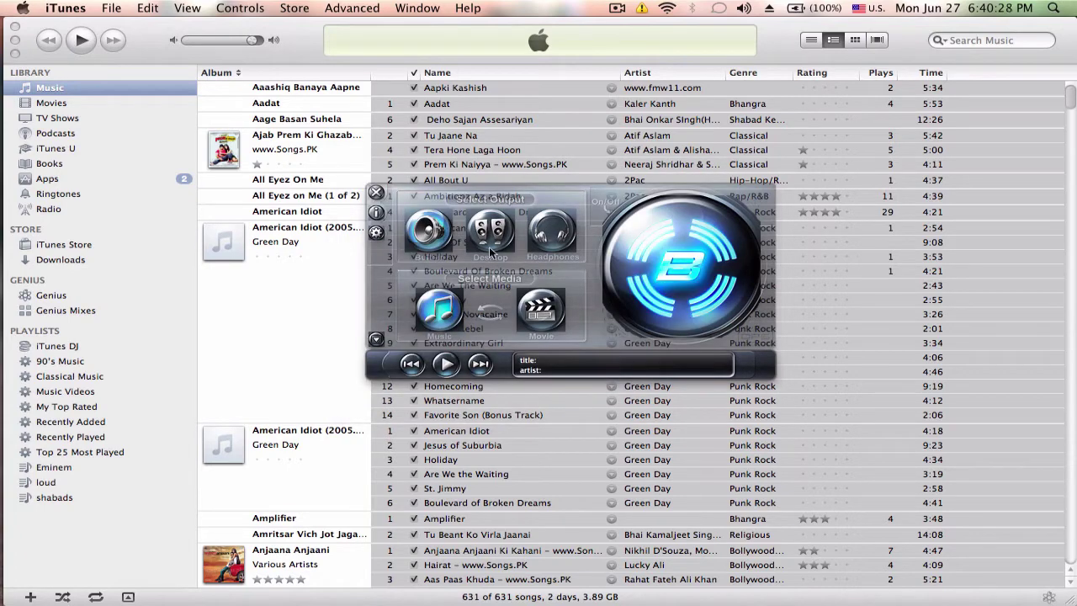
click(376, 193)
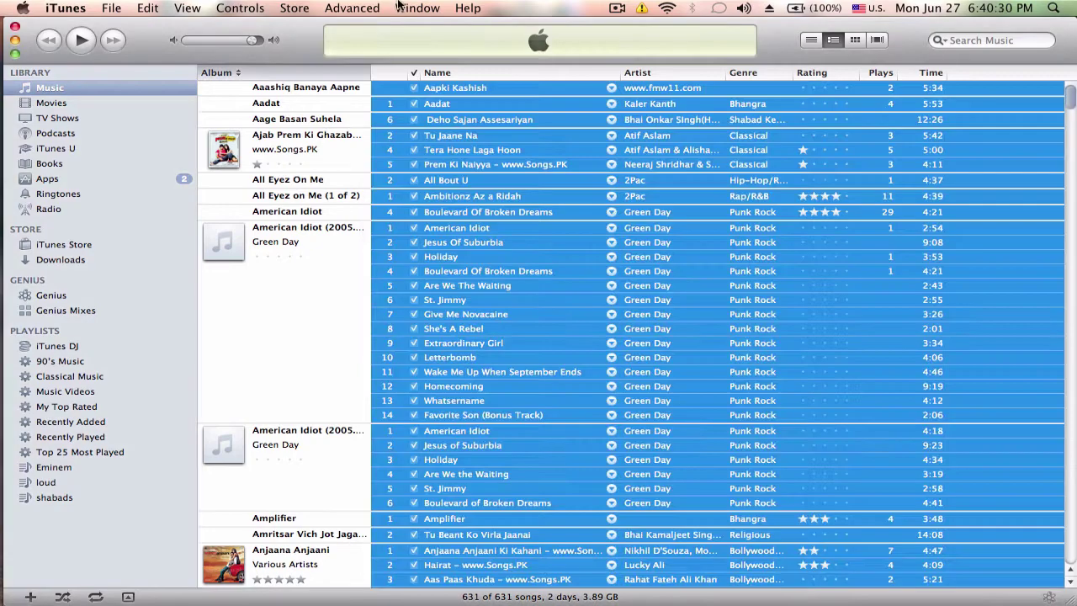
- Choose the Rock preset, switch the equalizer on with a slightly raised preamp, and close it
click(417, 8)
click(434, 78)
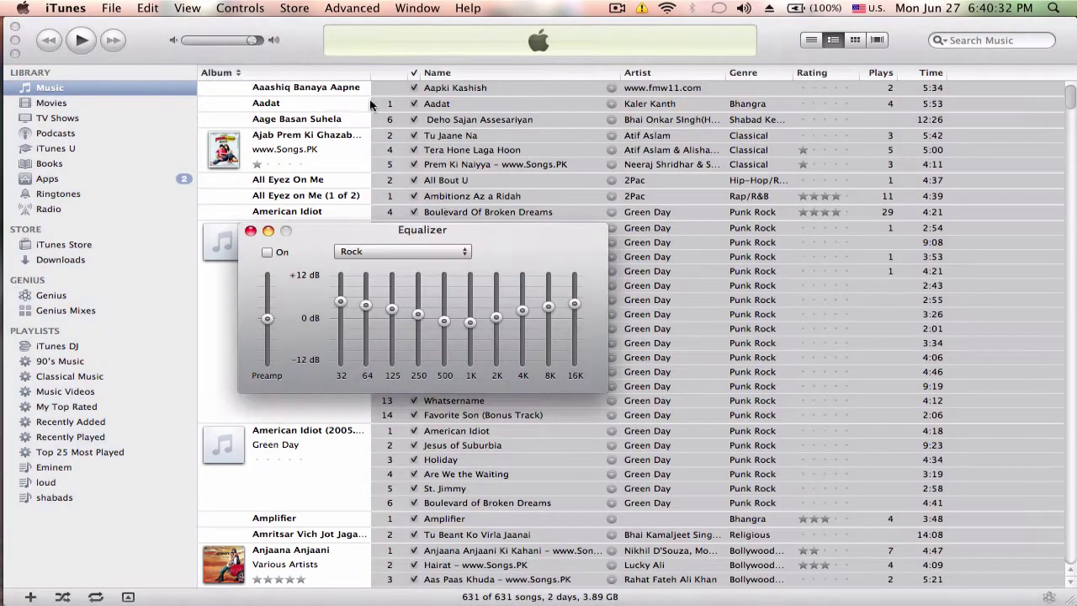
click(388, 255)
click(232, 223)
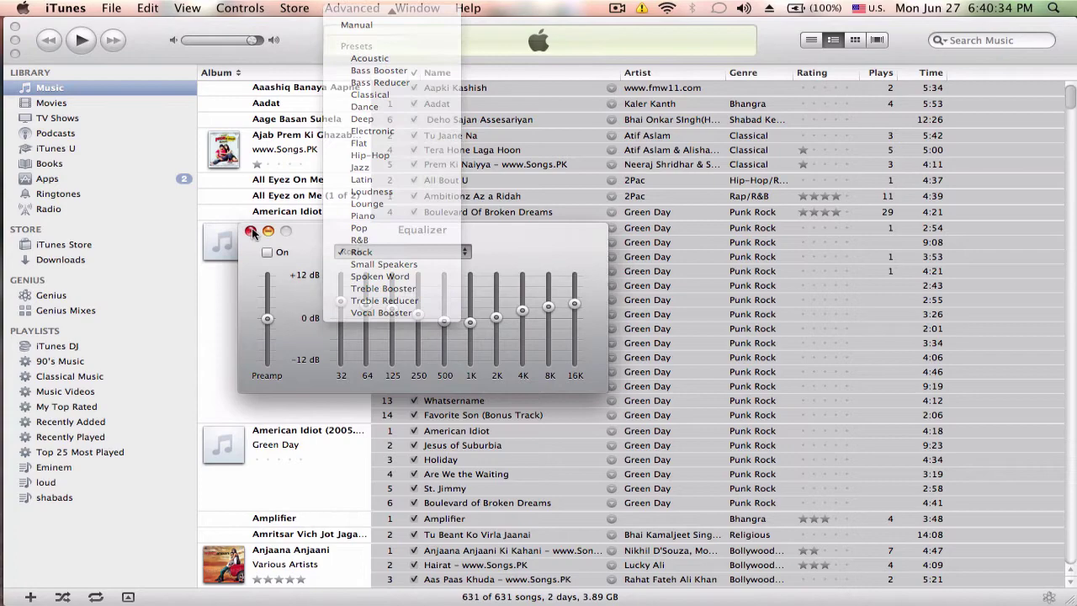
click(267, 253)
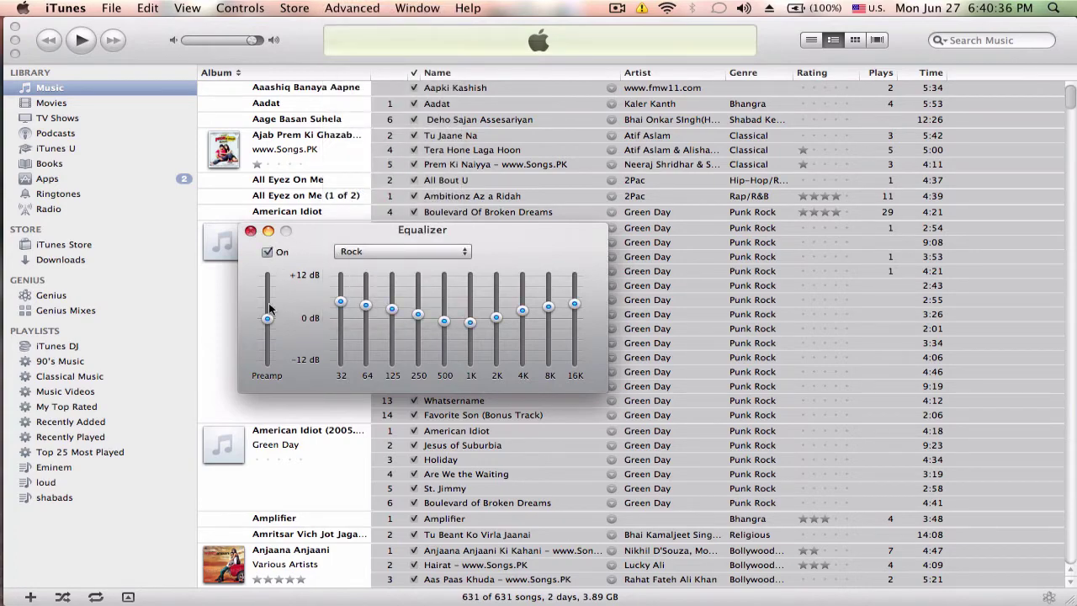
drag(267, 318, 268, 310)
click(250, 230)
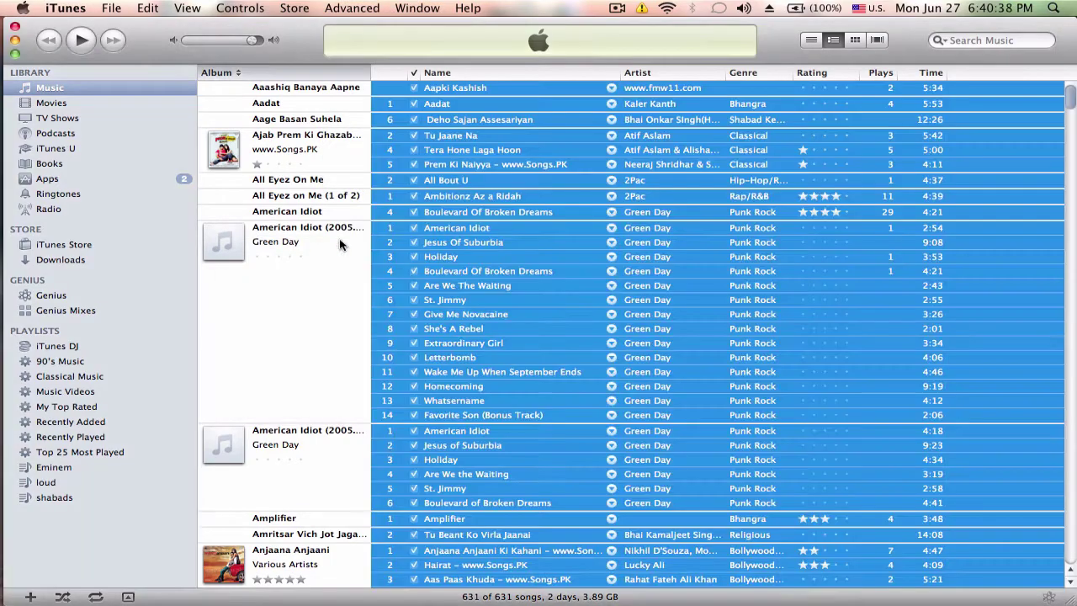
- Deselect all, filter the library with 'F.A', and play Le Ja Tu Mujhe
key(super+shift+a)
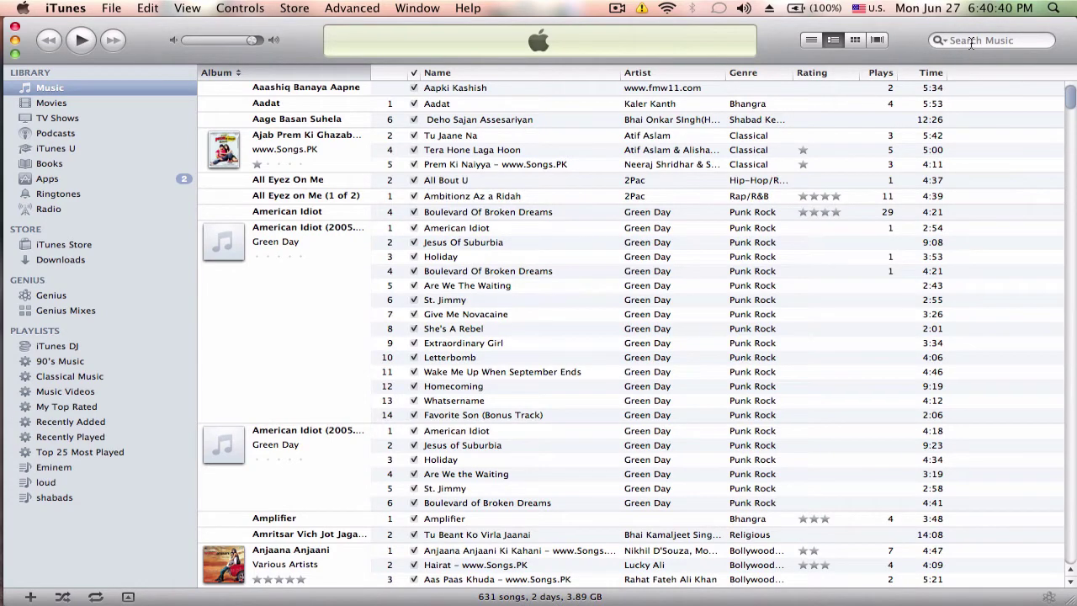
click(970, 43)
text(F)
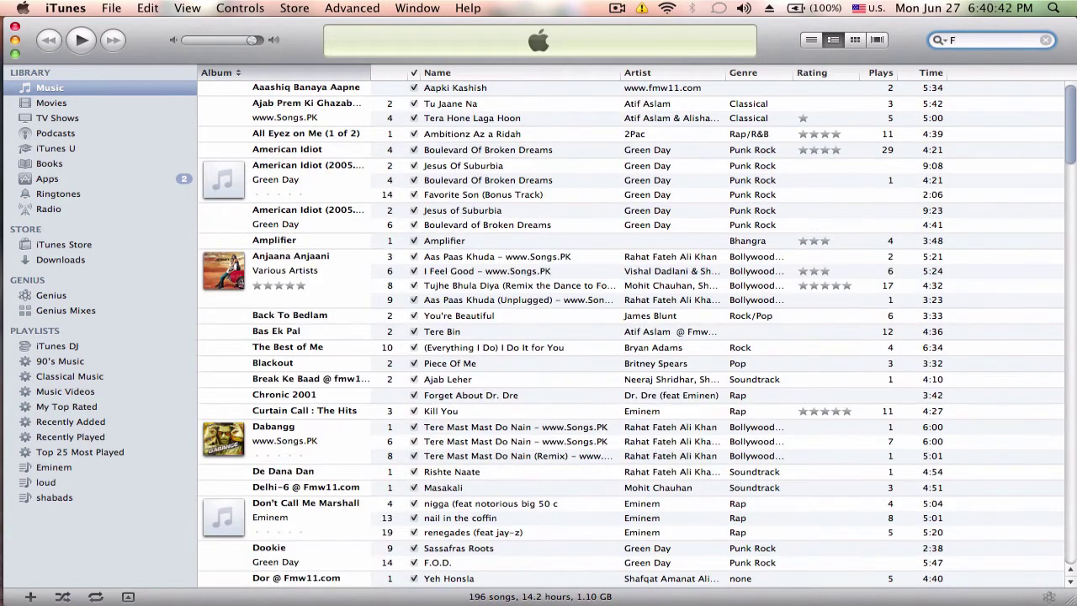
text(.A)
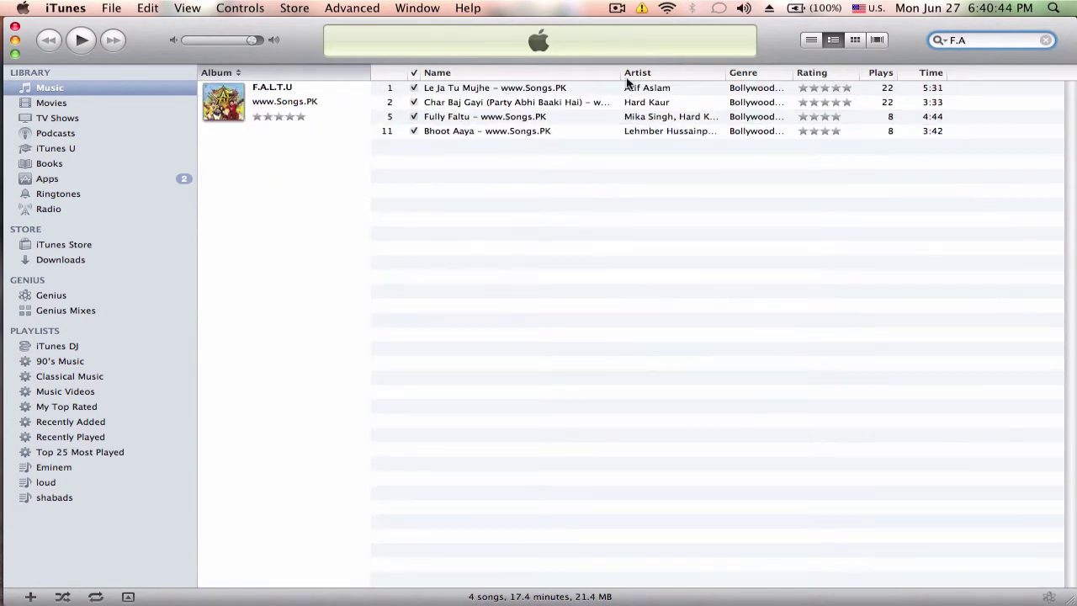
click(618, 88)
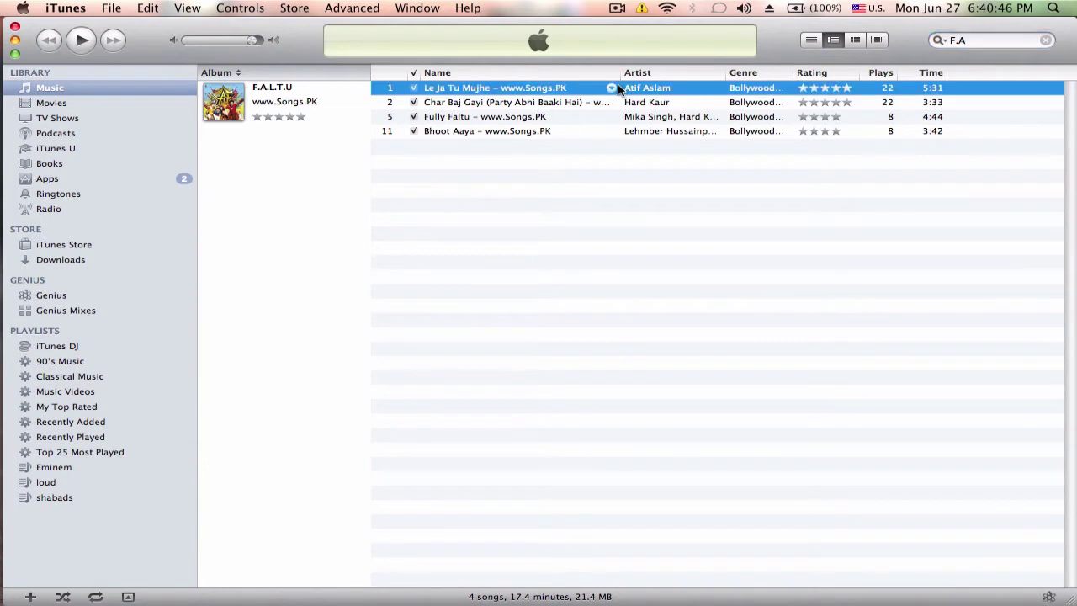
double_click(513, 89)
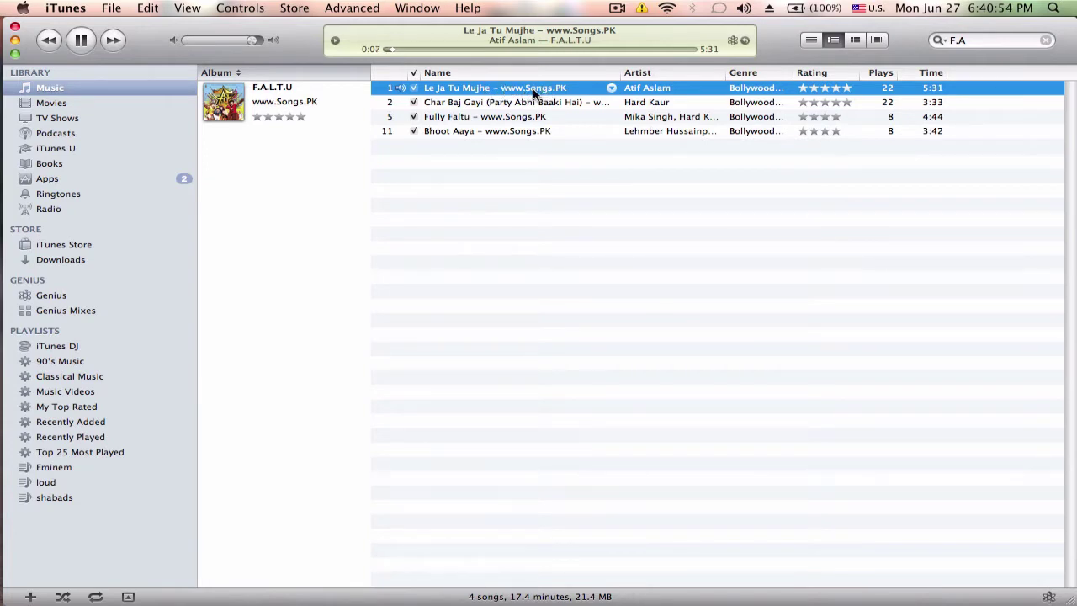
- Turn up the iTunes playback volume slider and the system volume
click(418, 8)
click(336, 168)
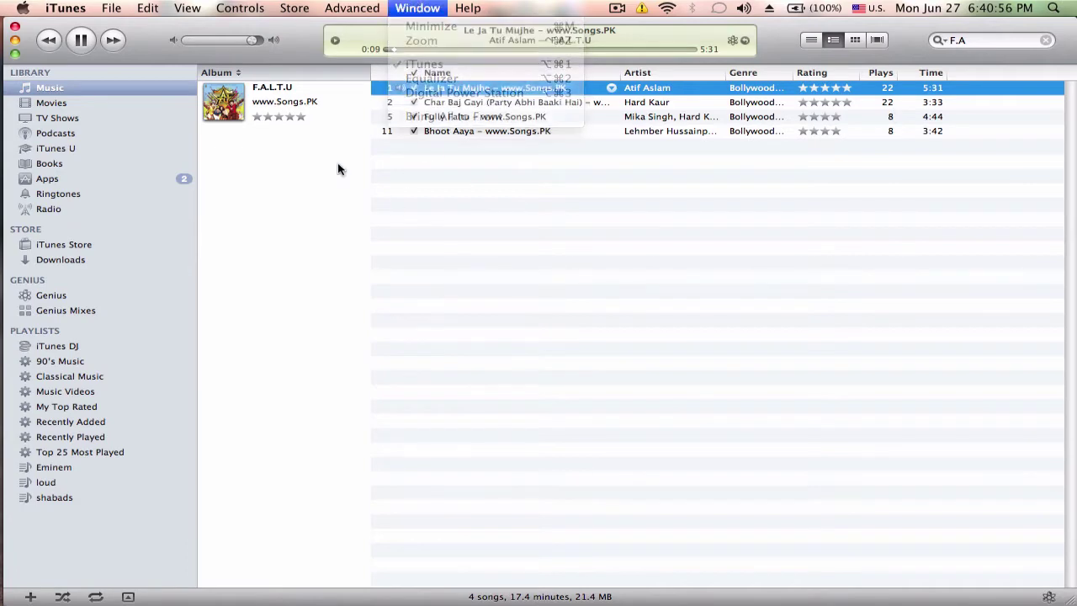
drag(252, 40, 258, 40)
key(XF86AudioRaiseVolume)
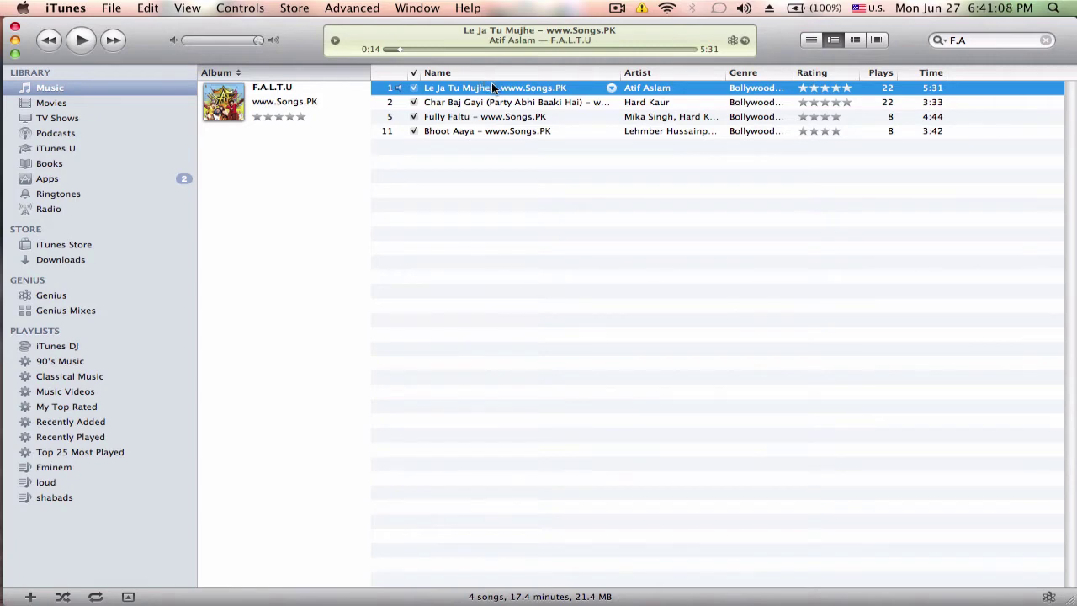
- Check Le Ja Tu Mujhe's Options in its info window and close it unchanged
key(super+i)
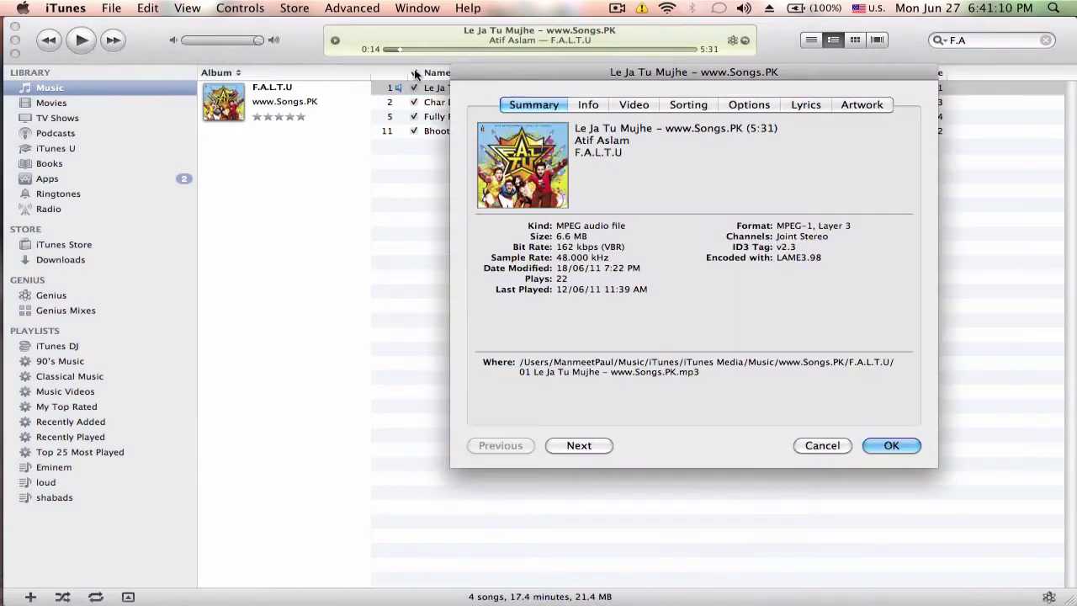
click(748, 104)
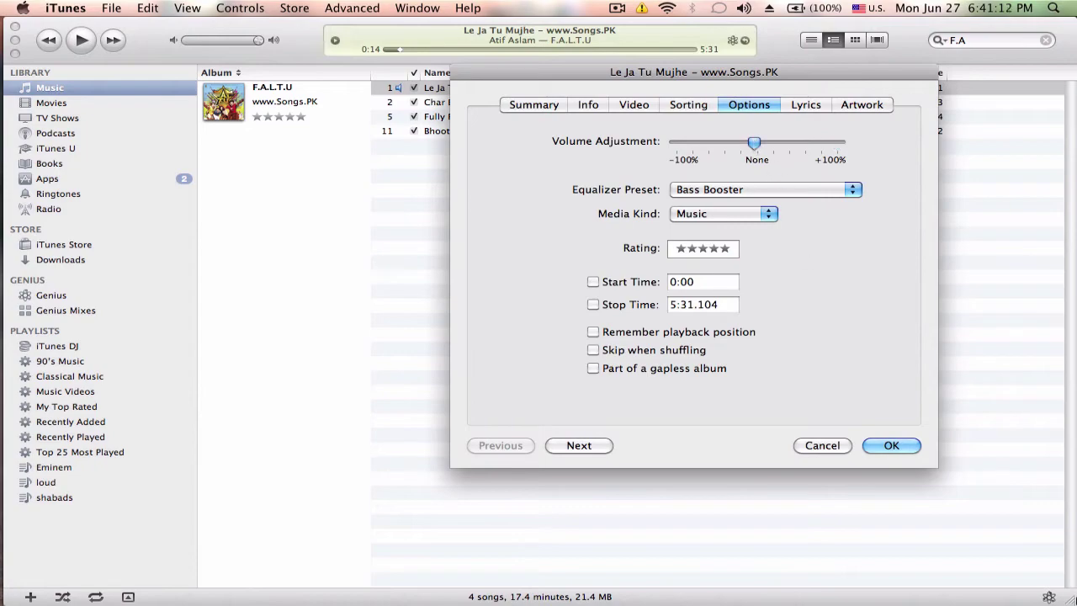
click(879, 450)
- Enable Sound Check and Sound Enhancer in the Playback preferences and save
key(F9)
click(65, 8)
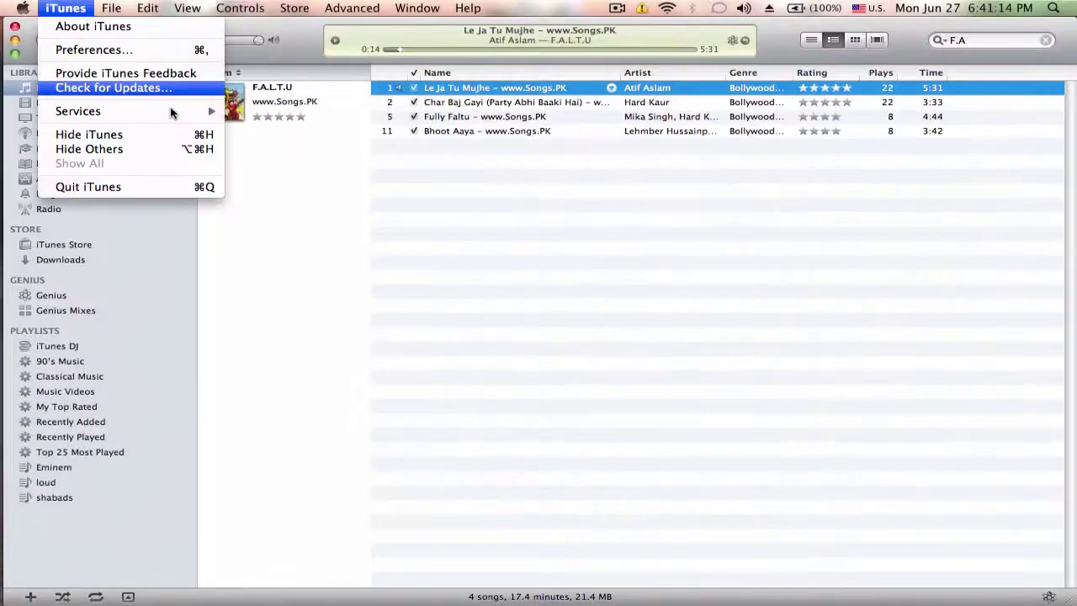
click(128, 53)
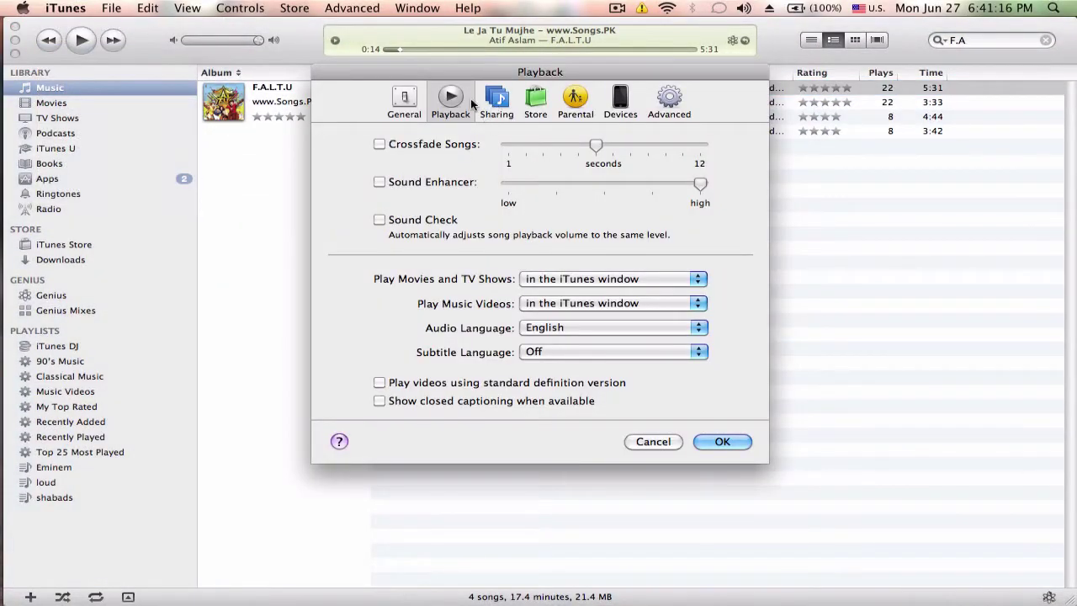
click(379, 219)
click(379, 182)
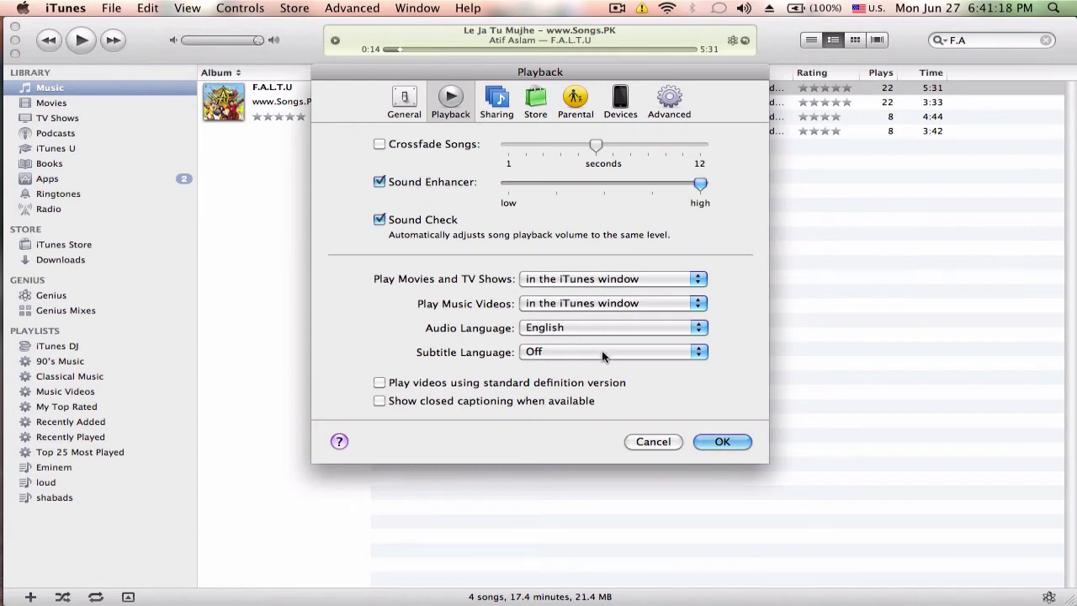
click(722, 442)
- Briefly open and close the Digital Power Station player from the Window menu
click(414, 8)
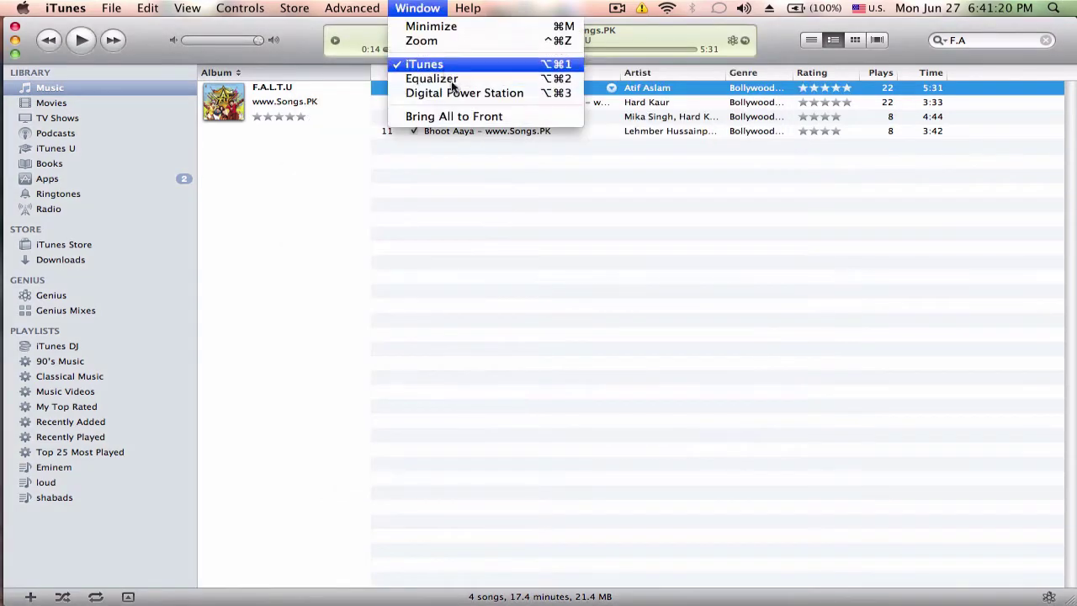
click(454, 92)
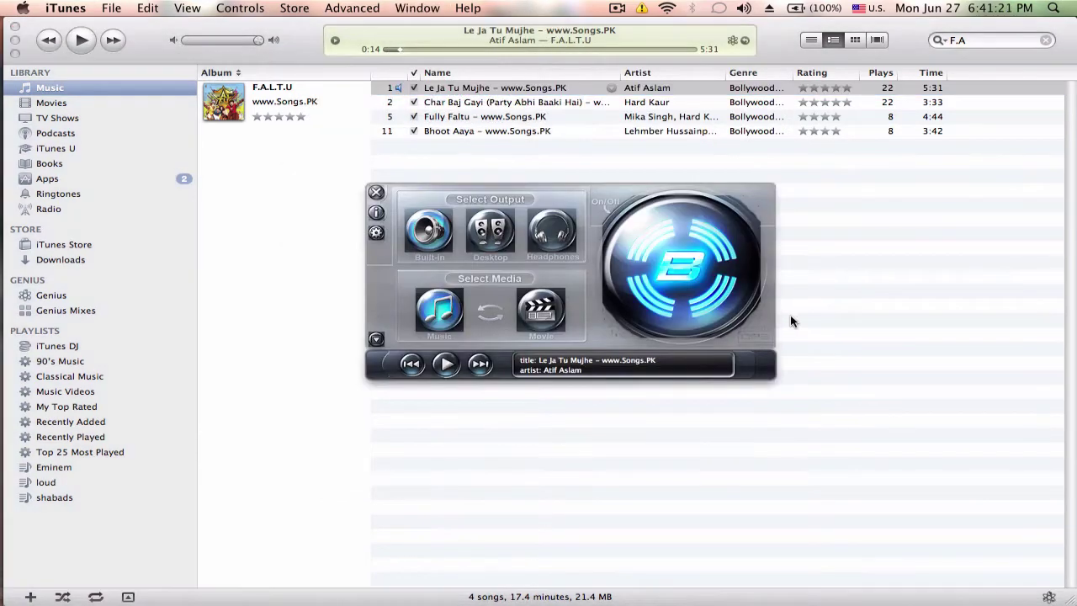
click(376, 192)
click(417, 9)
click(417, 8)
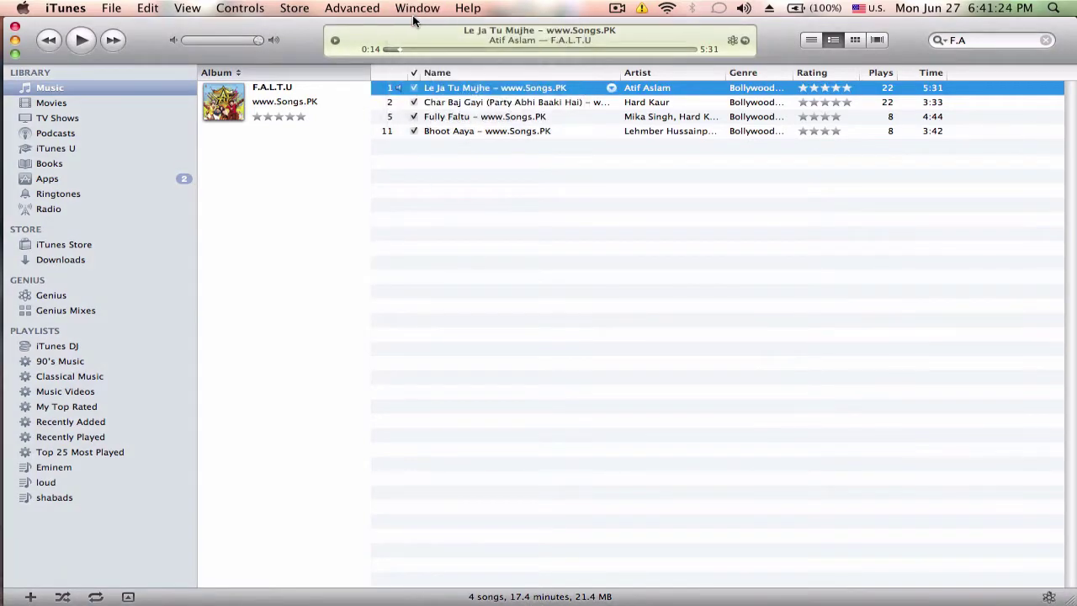
click(418, 8)
- Peek at the equalizer, then restart the song and skip ahead to about 0:21
click(429, 79)
click(250, 231)
drag(389, 50, 380, 51)
click(404, 50)
- Drag Le Ja Tu Mujhe's Volume Adjustment to +100% and save it
key(super+i)
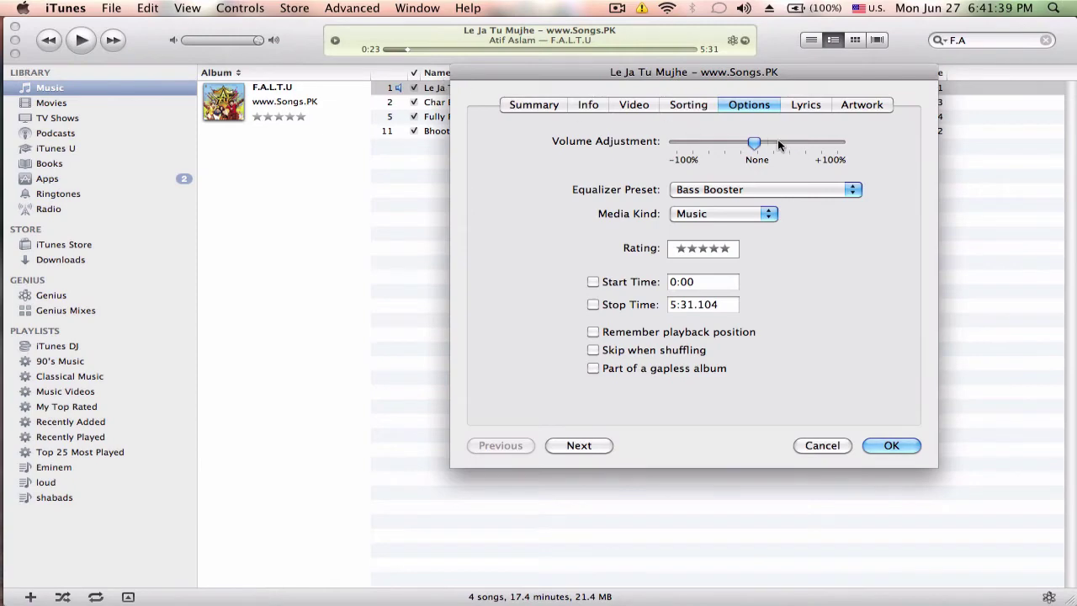
drag(754, 143, 837, 143)
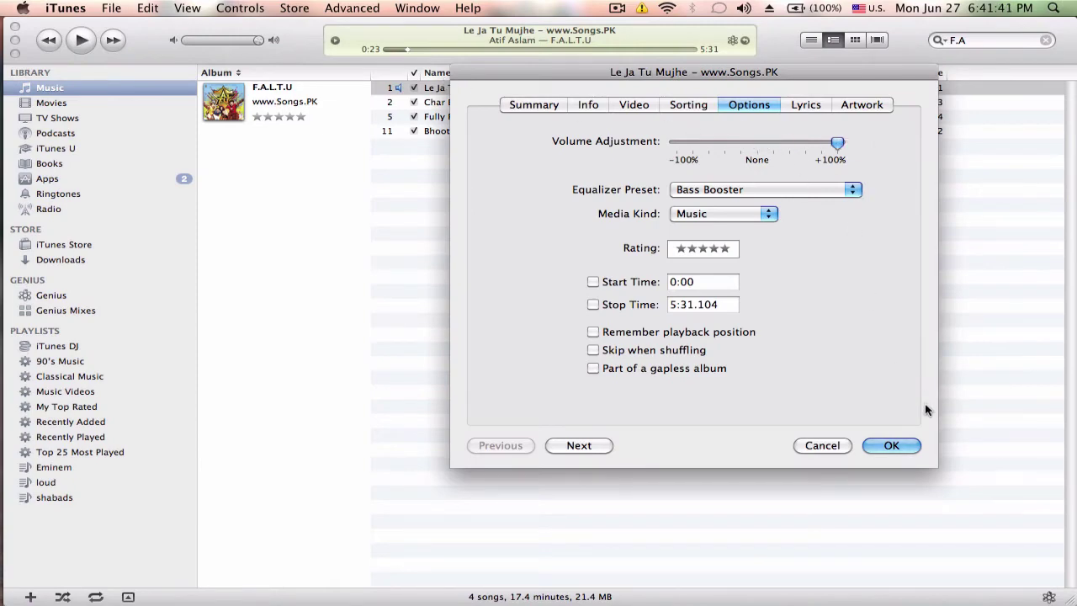
click(892, 445)
- Switch the equalizer on, keep Bass Booster as the preset, and close it
click(417, 7)
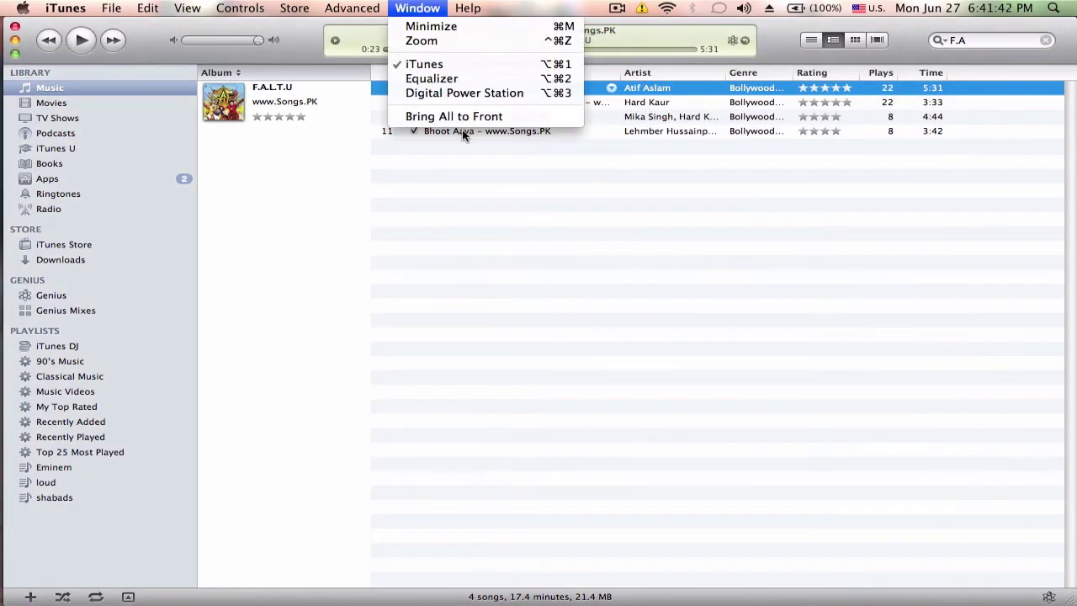
click(439, 78)
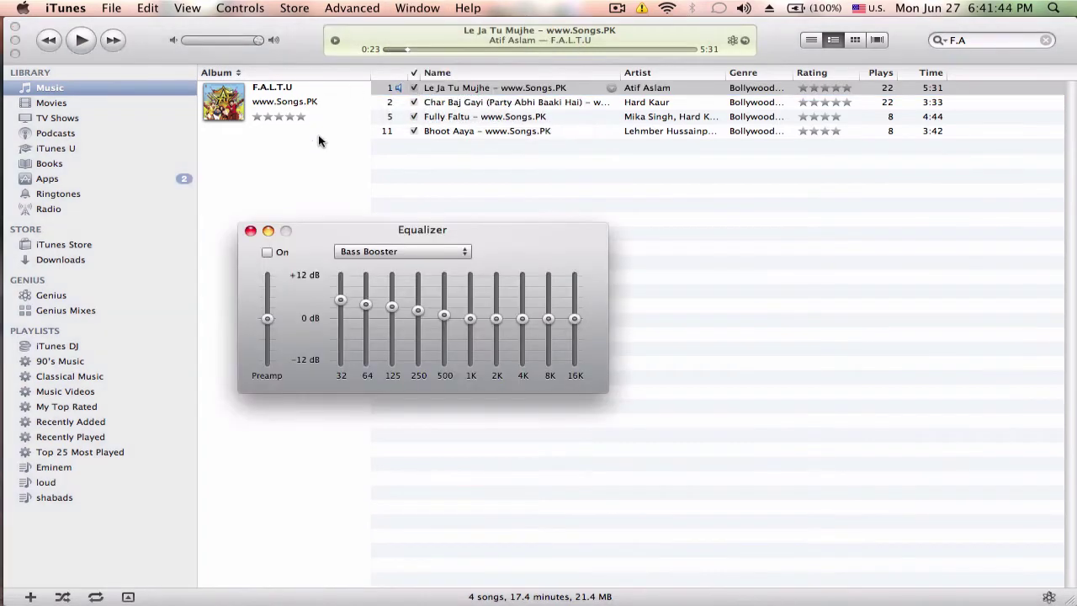
click(267, 252)
click(412, 254)
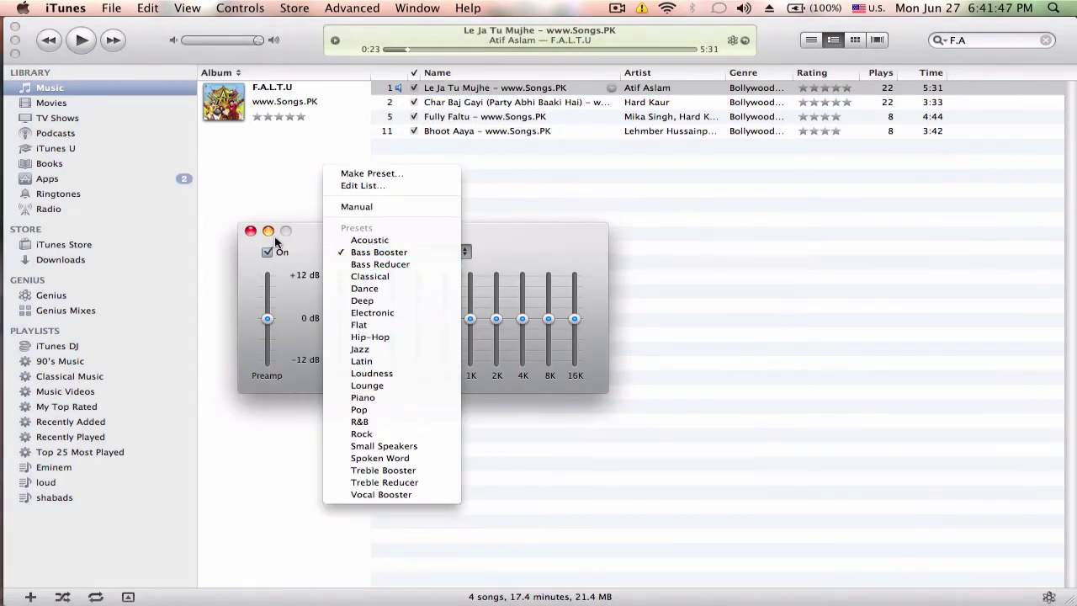
click(248, 231)
click(250, 231)
- Briefly open and close the Digital Power Station player
click(400, 7)
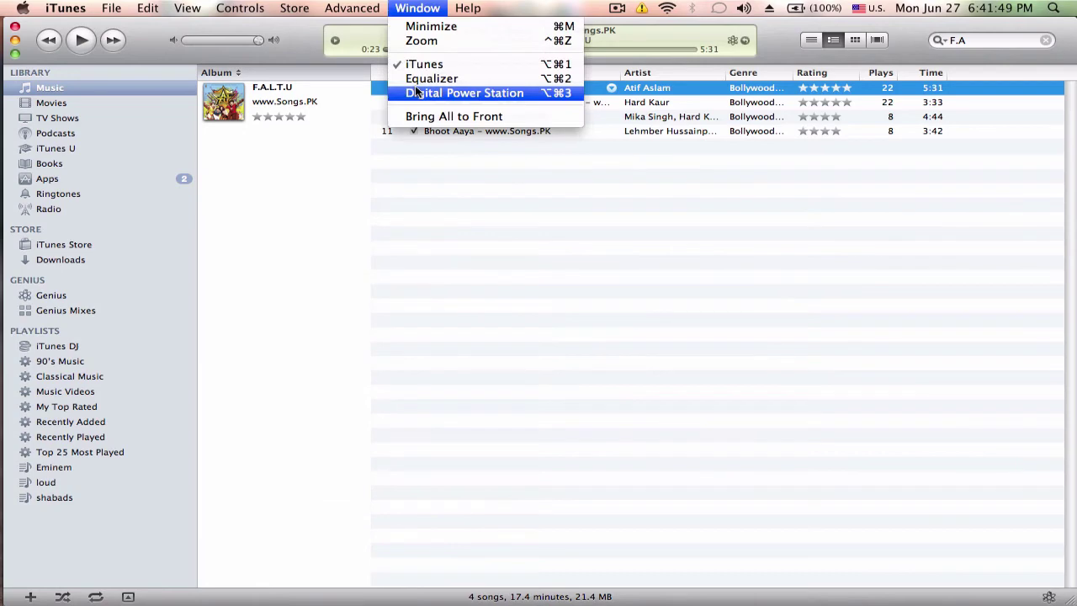
click(464, 92)
click(376, 193)
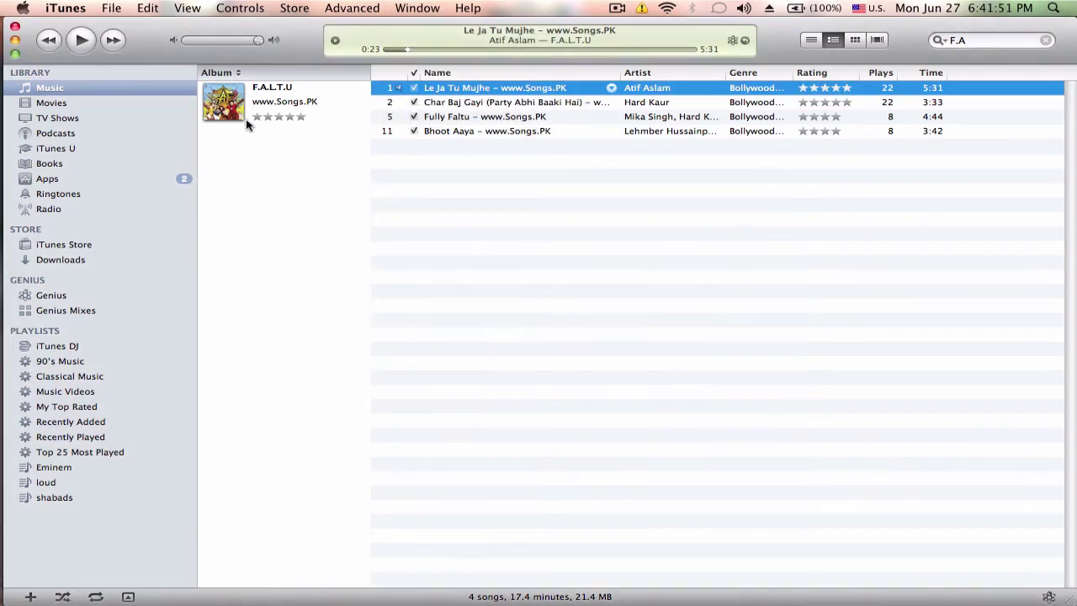
click(77, 7)
- Untick Sound Enhancer in Playback preferences, raise the volume, and resume 'Le Ja Tu Mujhe'
click(117, 56)
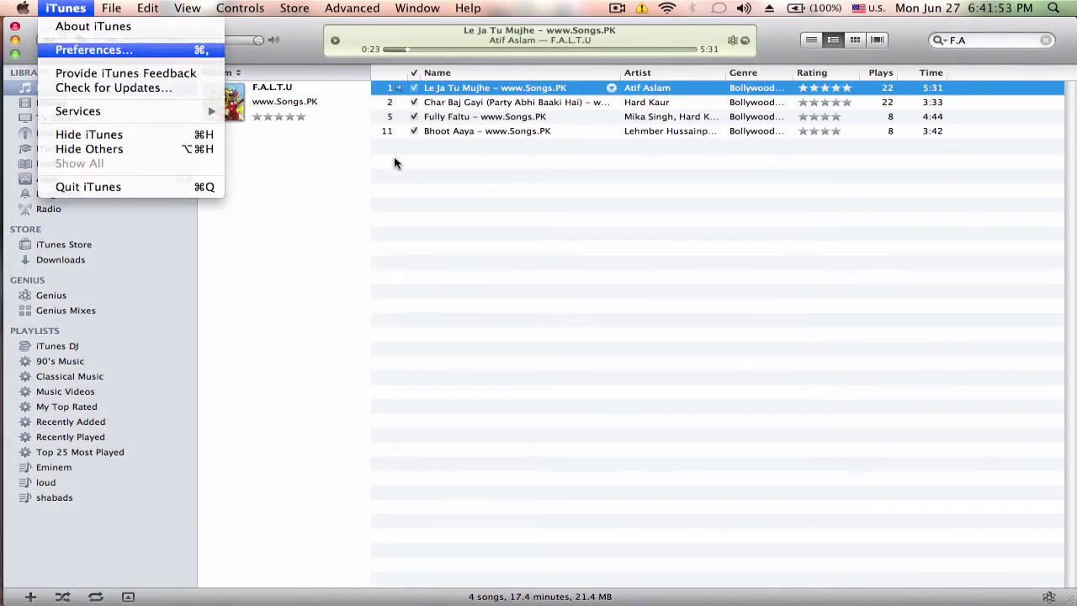
click(379, 181)
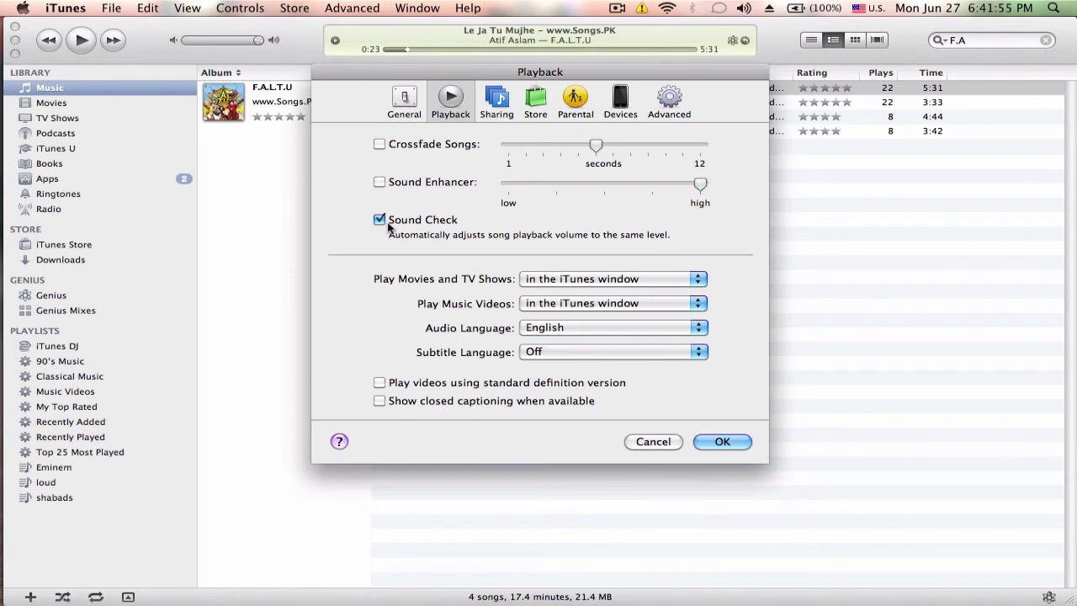
click(379, 219)
click(738, 442)
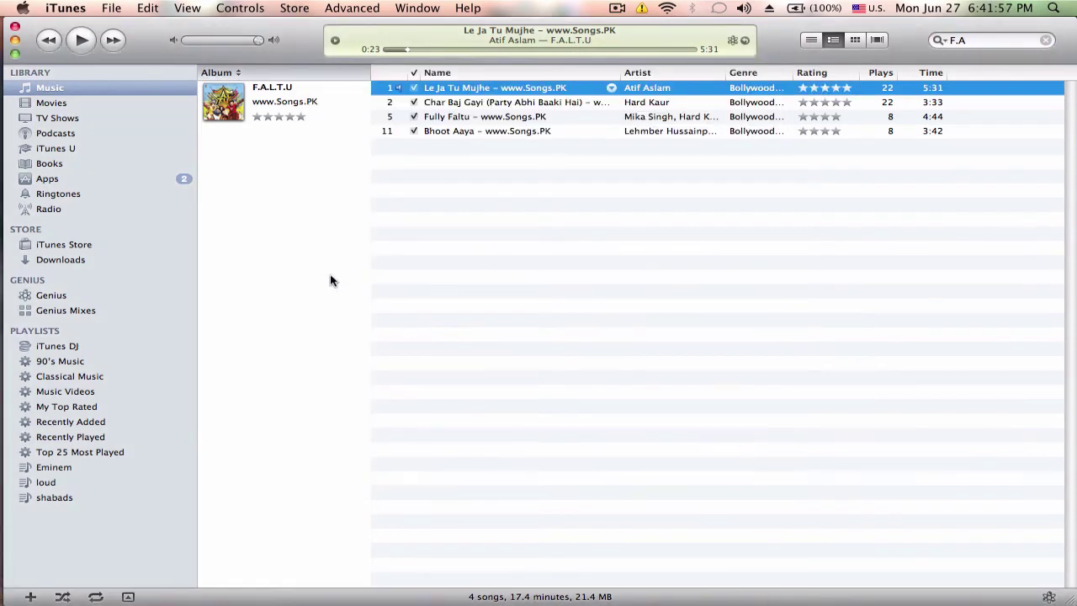
key(XF86AudioRaiseVolume)
key(space)
key(F9)
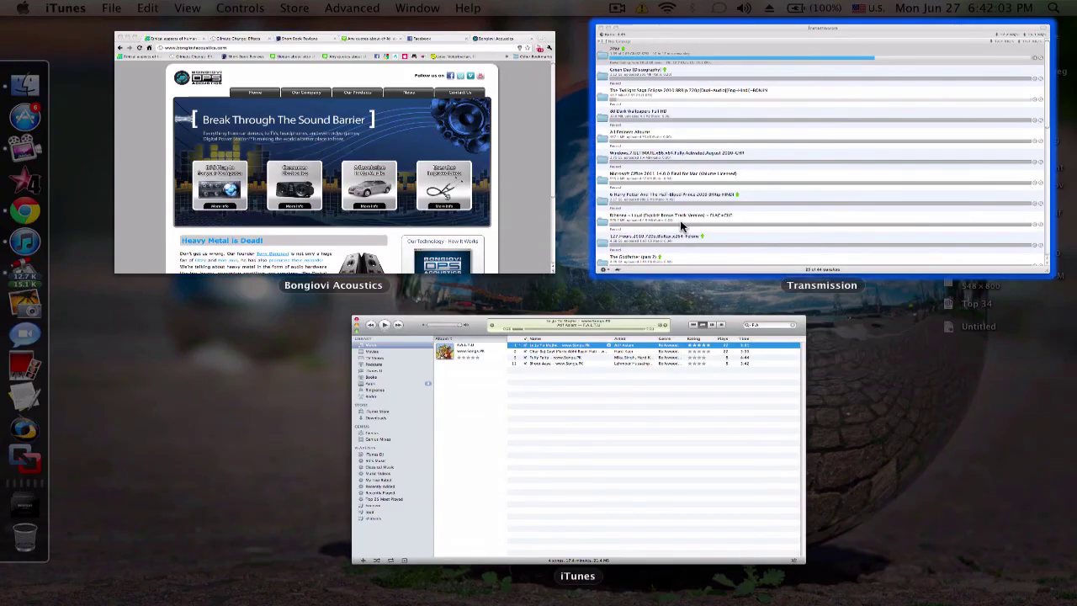
click(682, 225)
key(F9)
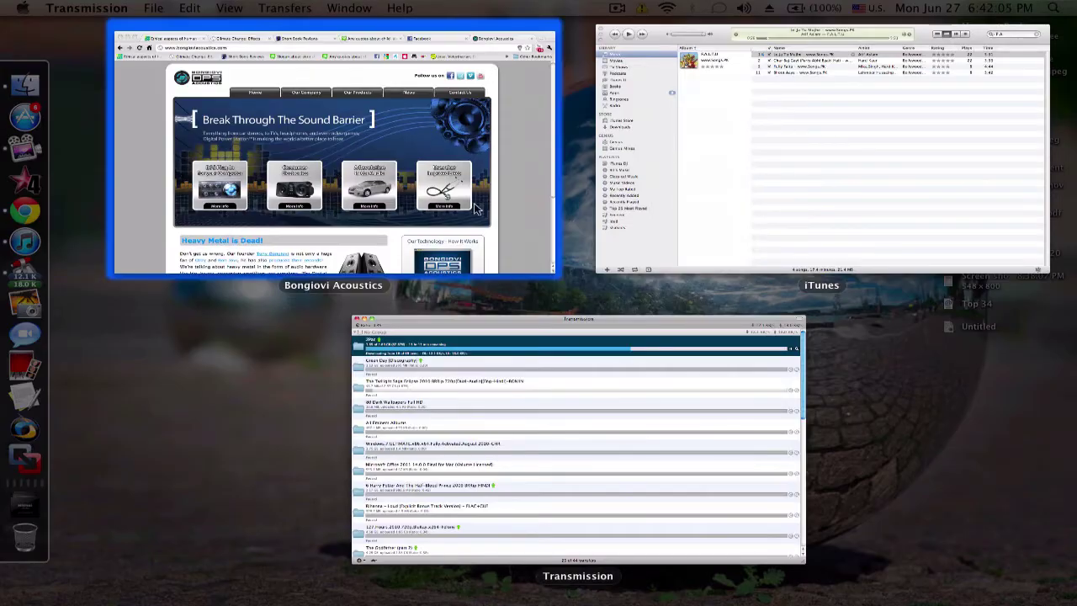
click(680, 203)
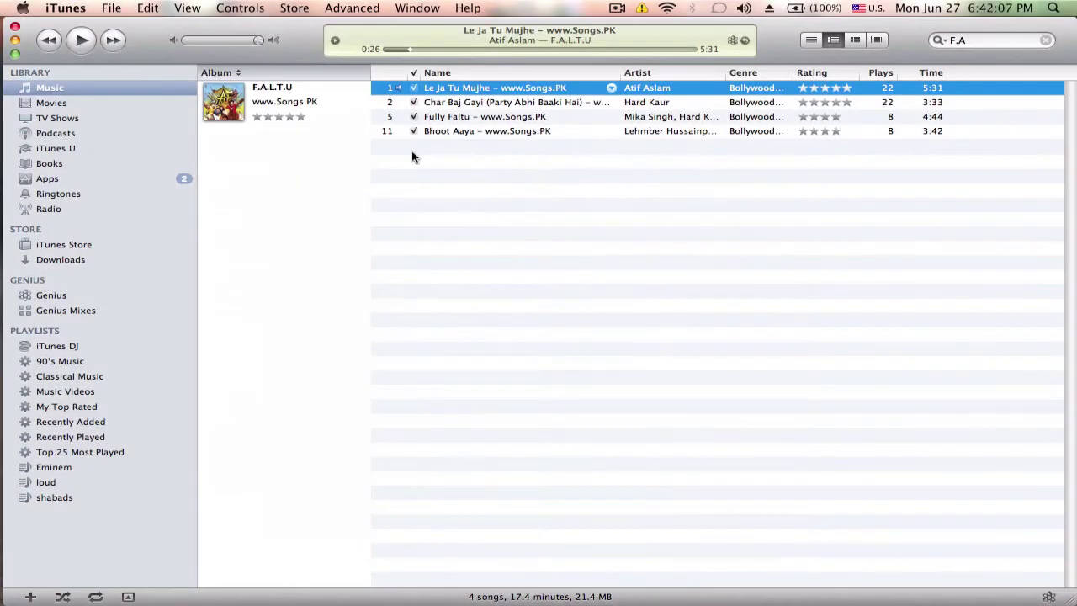